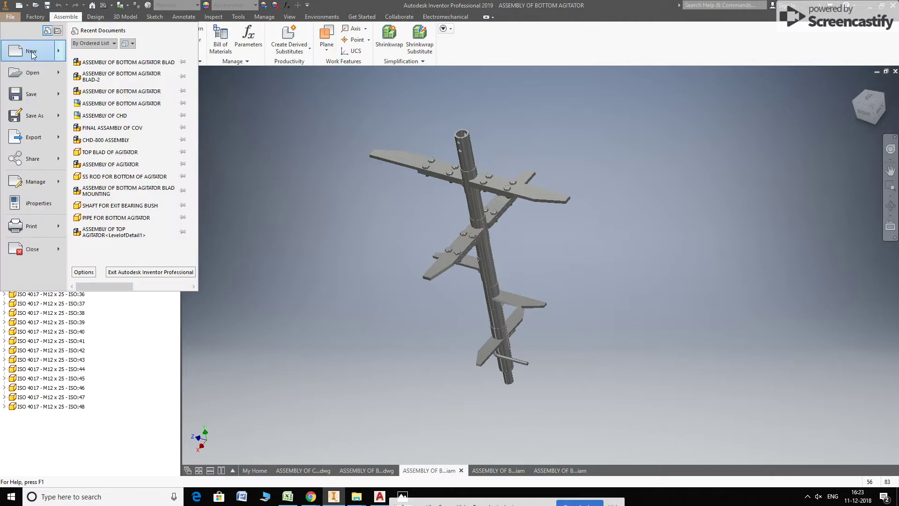
- Create a new part from the Standard (mm).ipt template and start a 2D sketch on the front XY plane
left_click(32, 53)
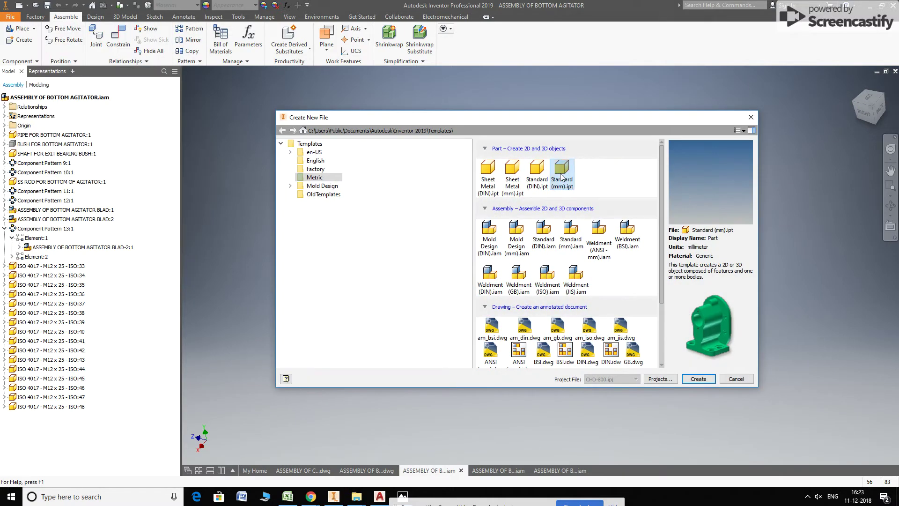
left_click(698, 379)
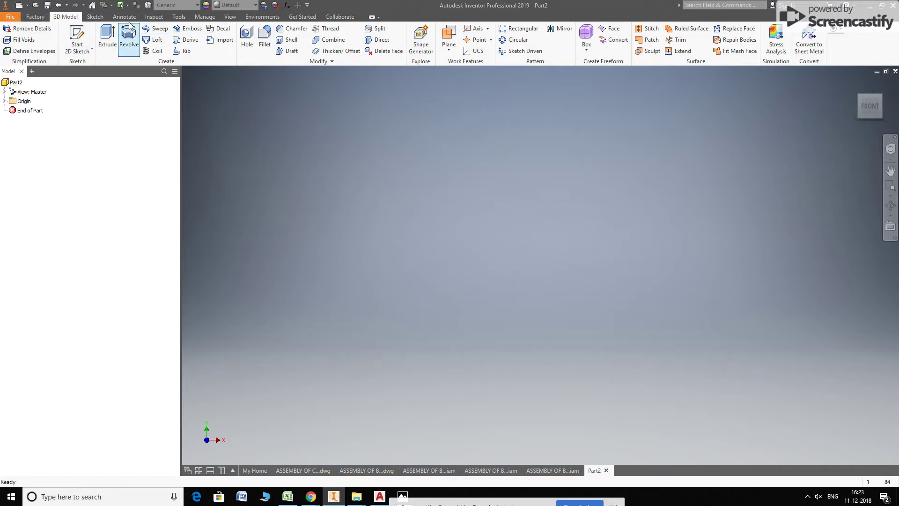
left_click(77, 39)
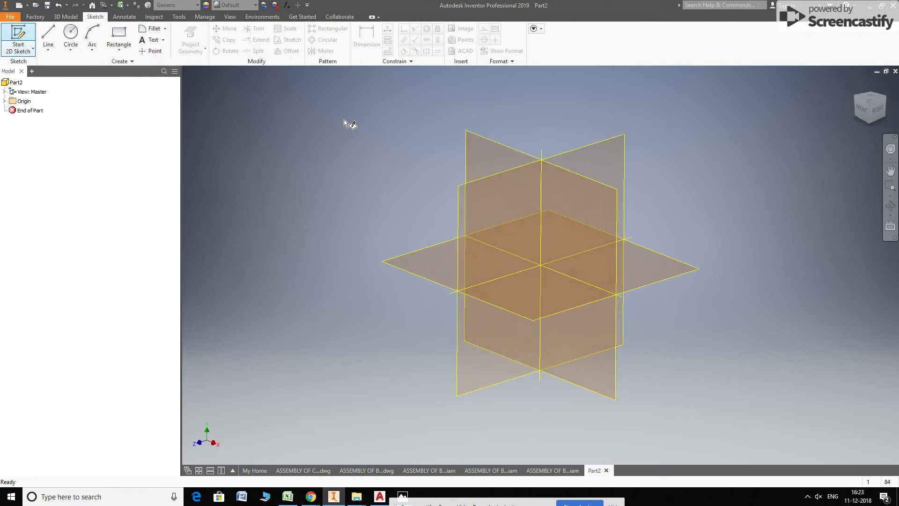
left_click(490, 151)
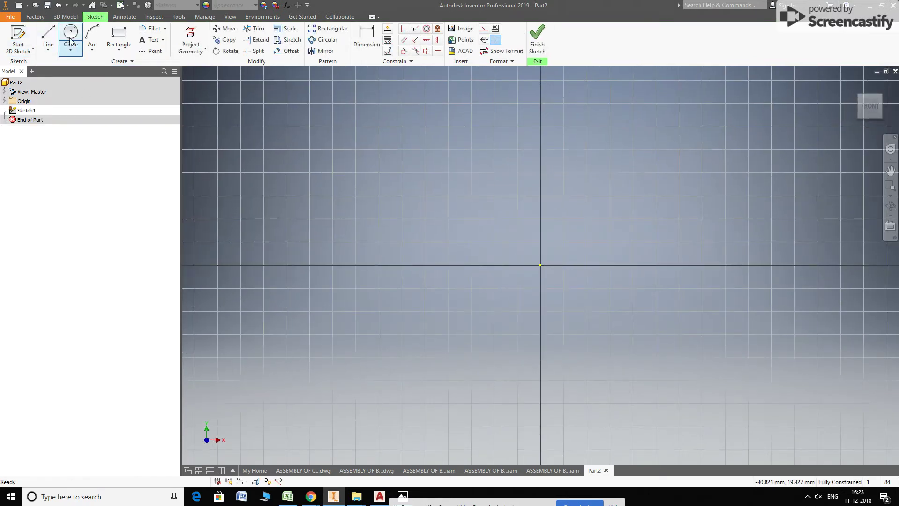
- Sketch a two-point center rectangle about 30 by 18 mm centred on the sketch origin
left_click(119, 49)
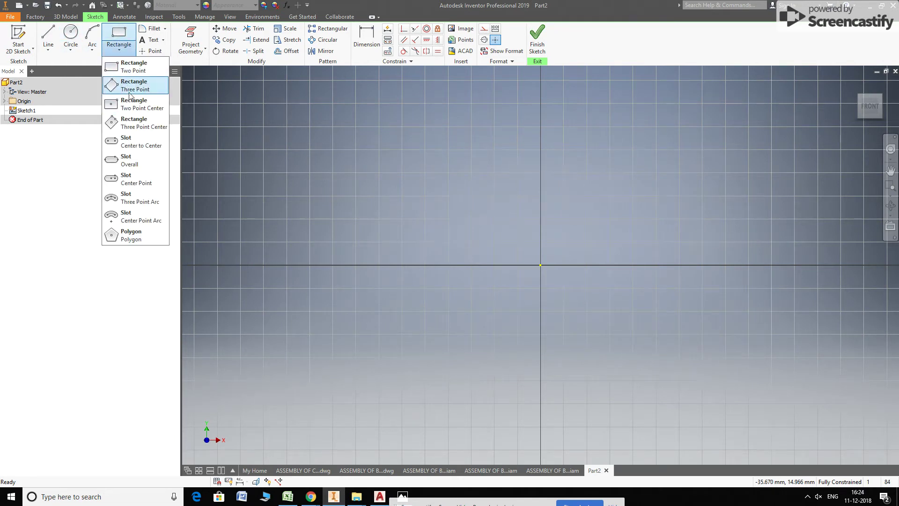
left_click(130, 93)
left_click(121, 53)
left_click(133, 106)
left_click(541, 265)
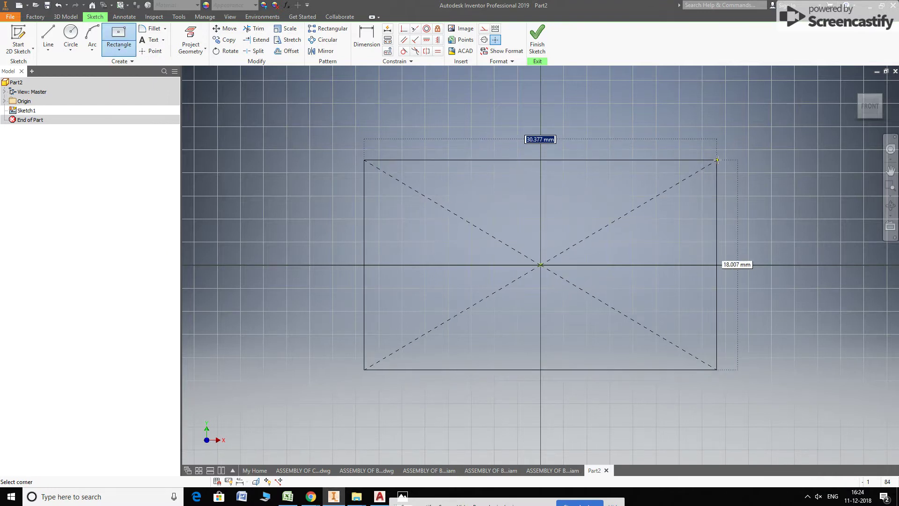
left_click(720, 158)
- Dimension the rectangle's horizontal edge to 500 mm
scroll(412, 197, "down", 4)
key("d")
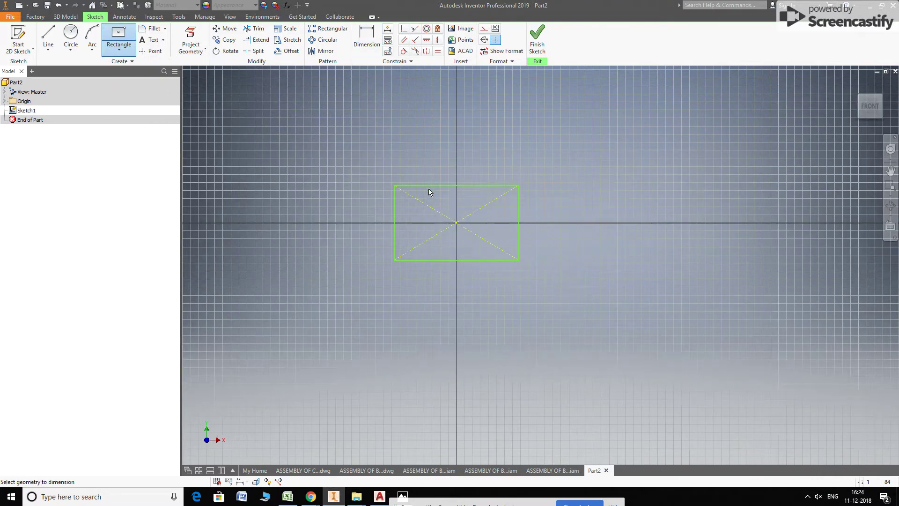
left_click(430, 187)
left_click(442, 148)
type("500")
key("Return")
- Dimension the rectangle's height to 150 mm and finish the sketch
scroll(515, 213, "down", 8)
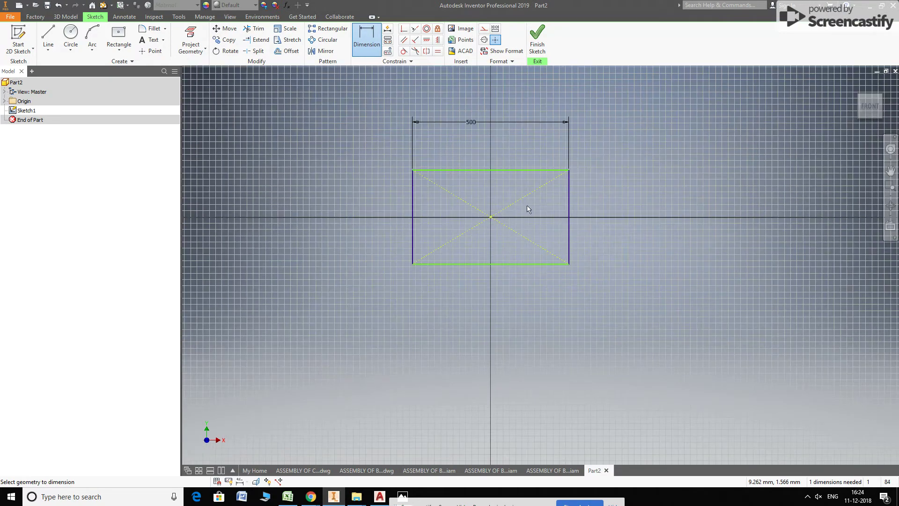
left_click(618, 207)
type("150")
key("Return")
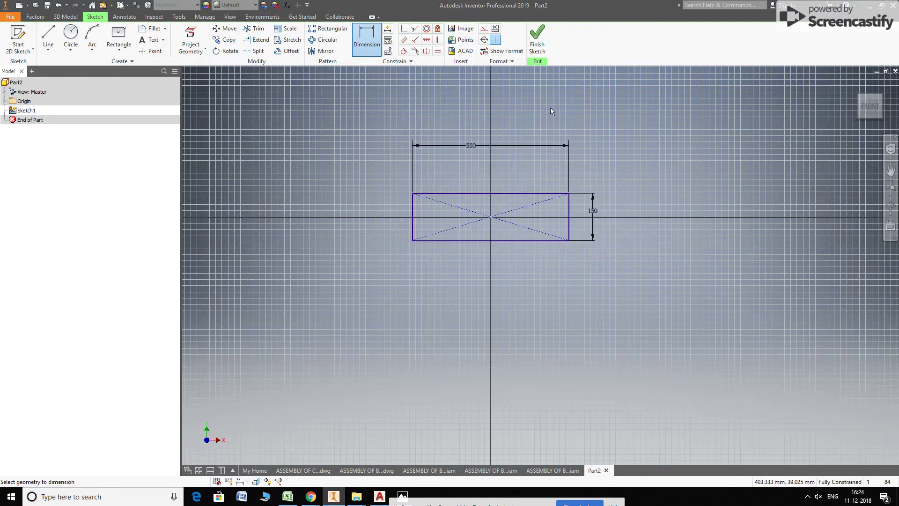
left_click(538, 37)
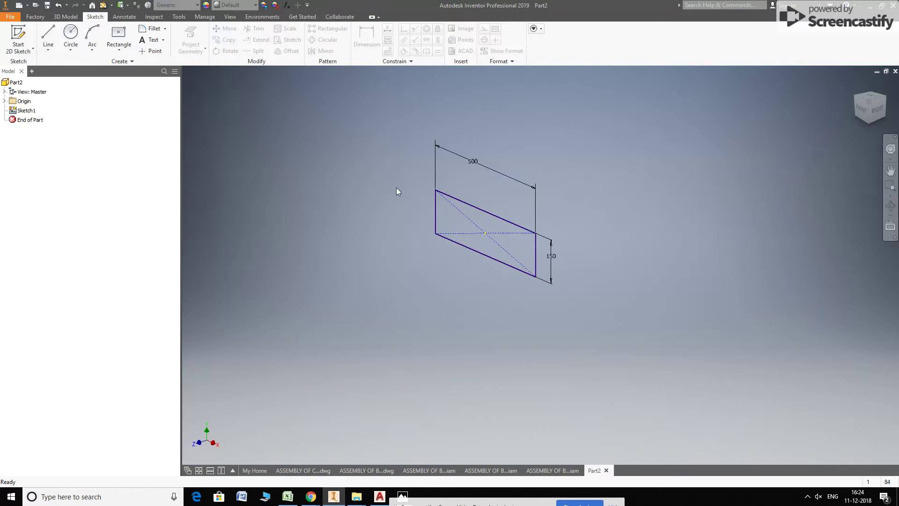
middle_click_drag(399, 187, 377, 182)
left_click(372, 18)
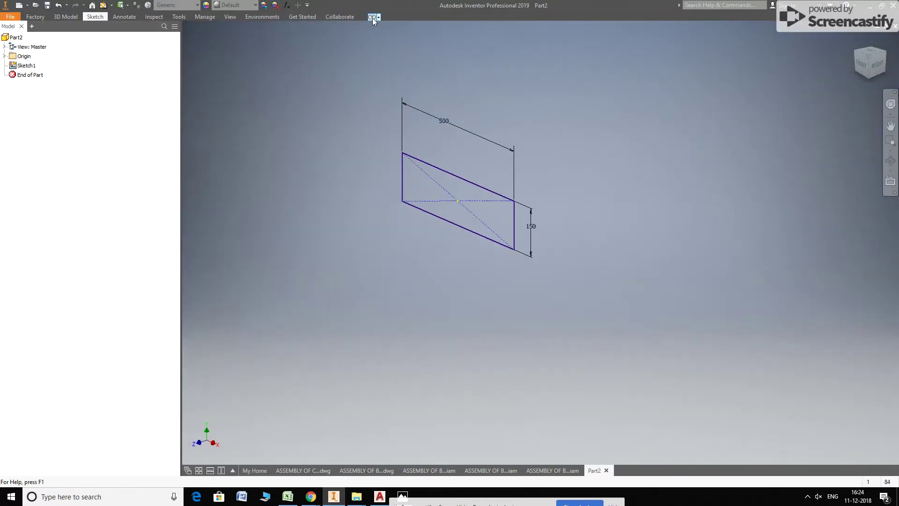
left_click(372, 17)
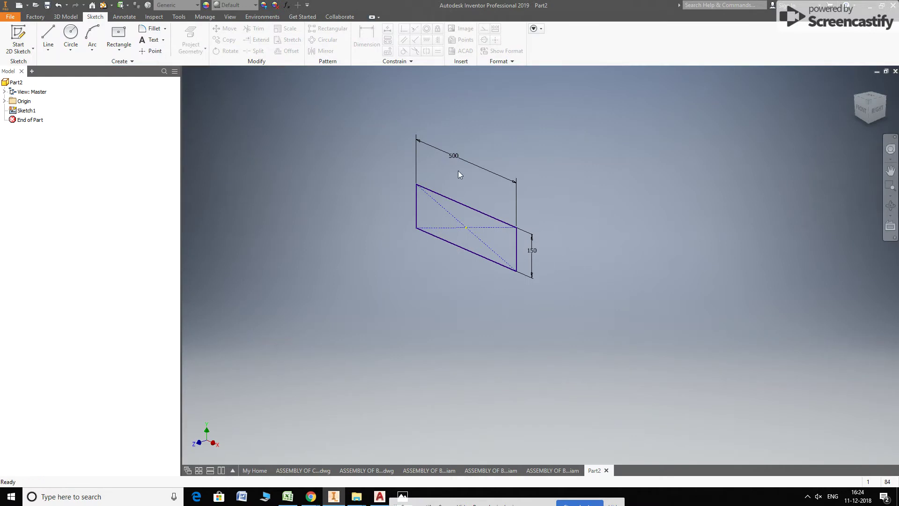
left_click_drag(479, 186, 476, 188)
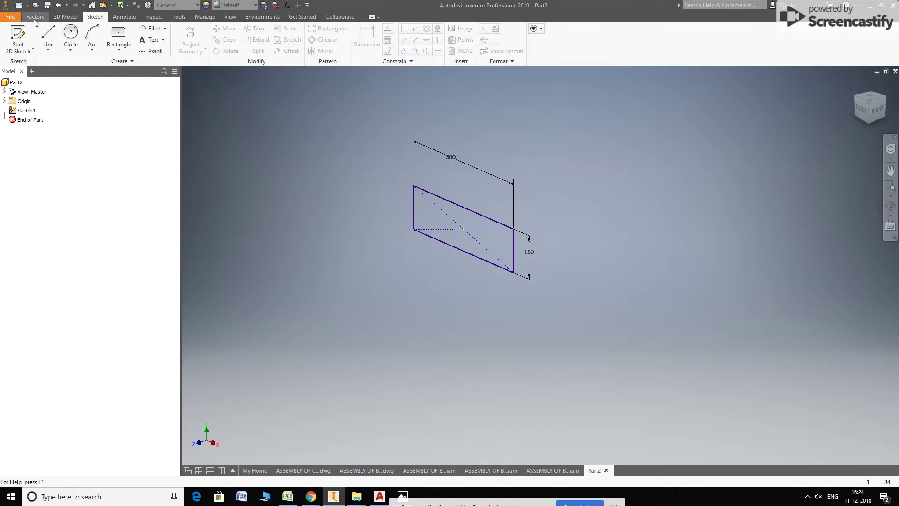
- Convert the part to sheet metal and turn off Use Thickness from Rule in the sheet metal defaults
left_click(75, 18)
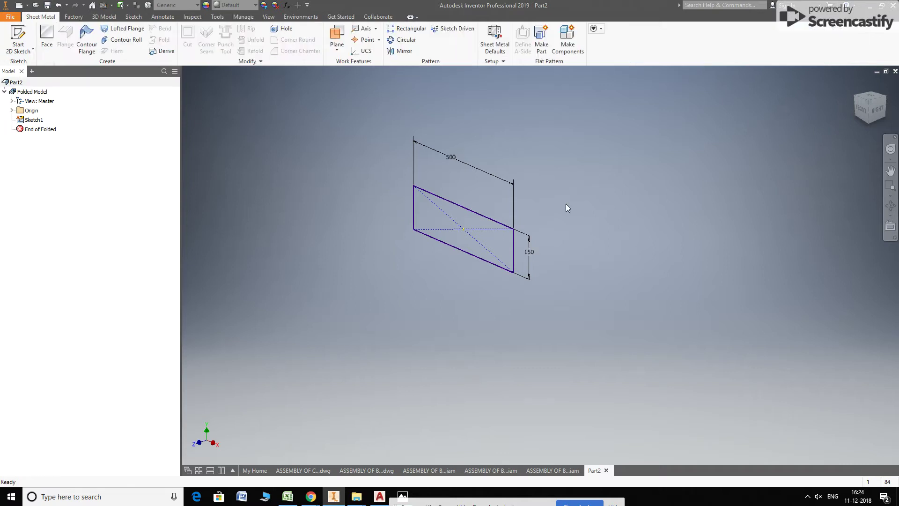
left_click(495, 41)
left_click(205, 118)
key("Tab")
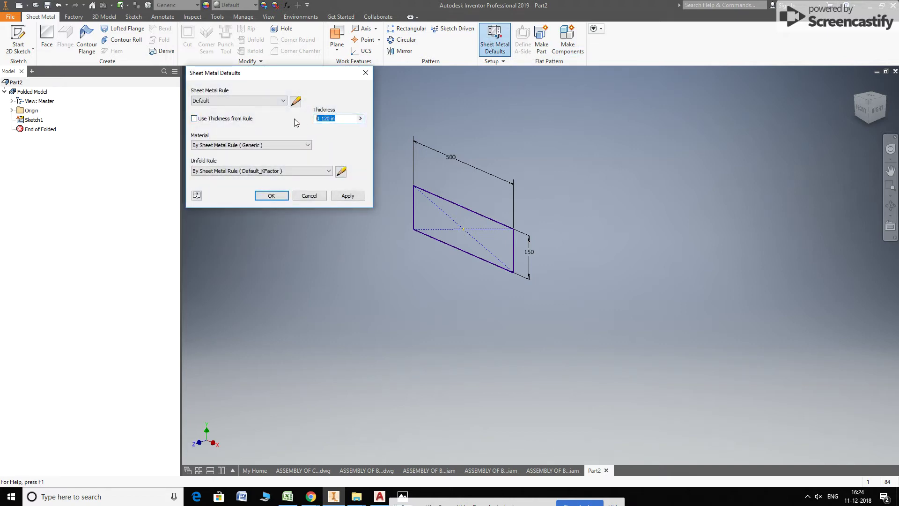
key("Return")
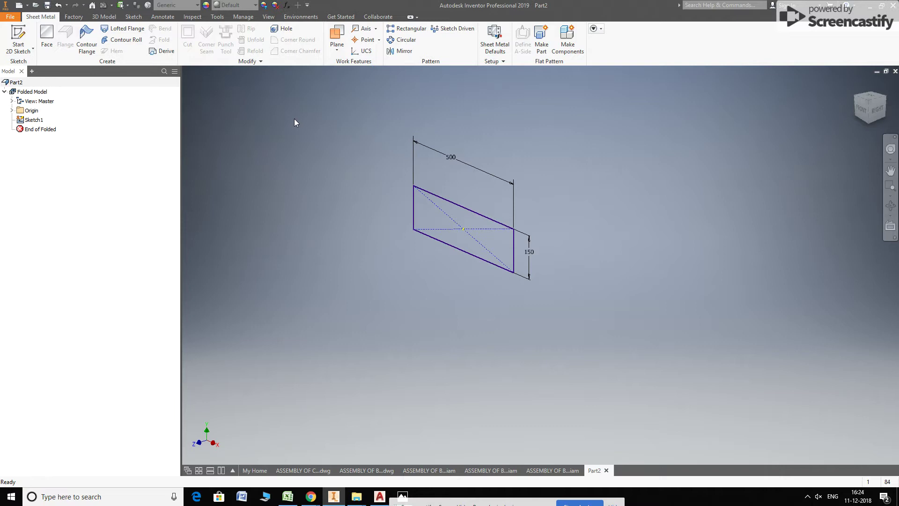
- Create a sheet metal face from the 500 by 150 mm rectangle profile
left_click(55, 38)
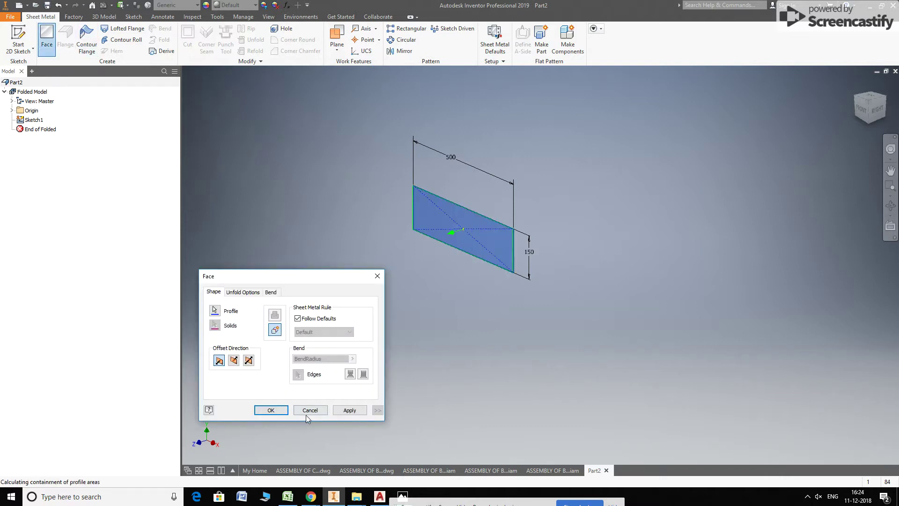
left_click(310, 409)
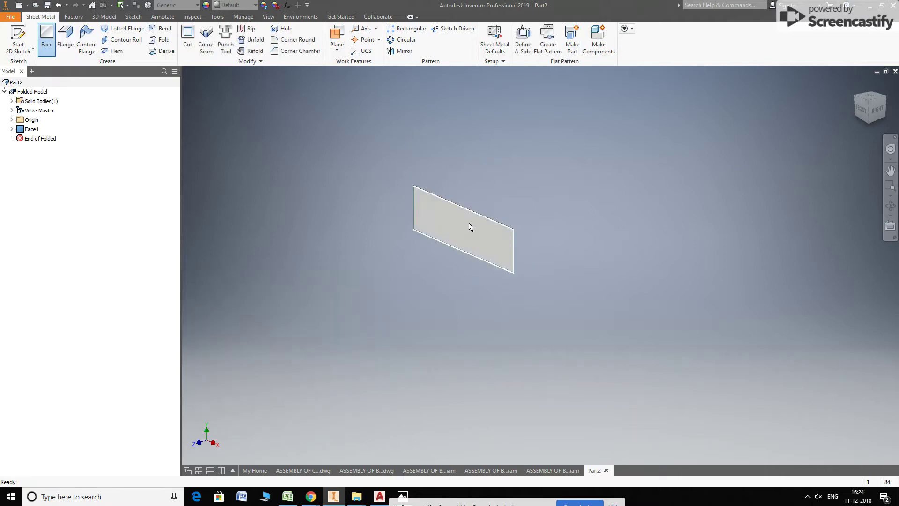
scroll(463, 223, "up", 5)
- Assign the Stainless Steel material from the Inventor Material Library to the part
left_click(170, 6)
key("s")
scroll(178, 235, "down", 1)
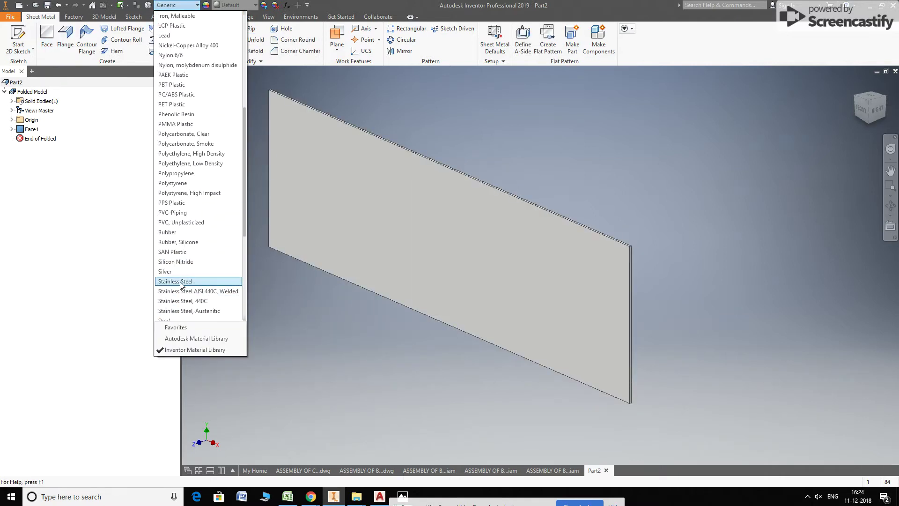
left_click(186, 280)
scroll(570, 233, "down", 3)
scroll(555, 237, "up", 3)
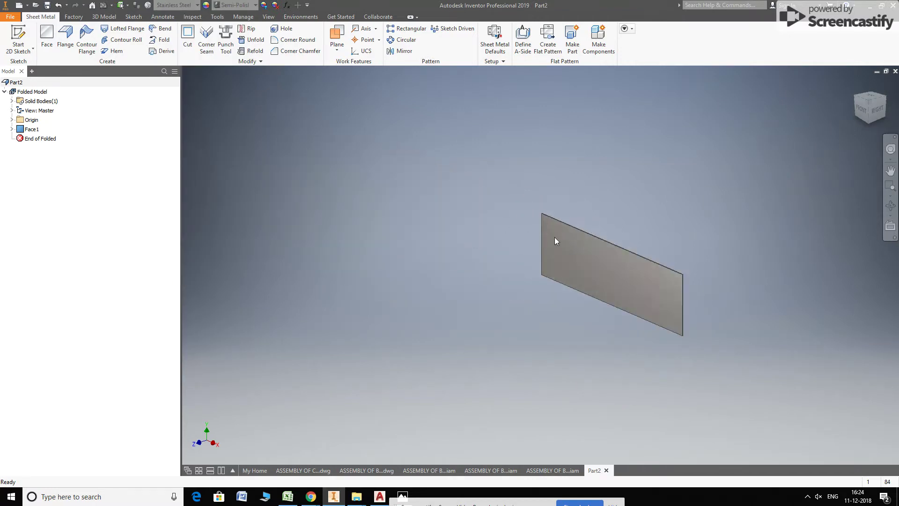
middle_click_drag(646, 256, 524, 209)
scroll(589, 224, "up", 3)
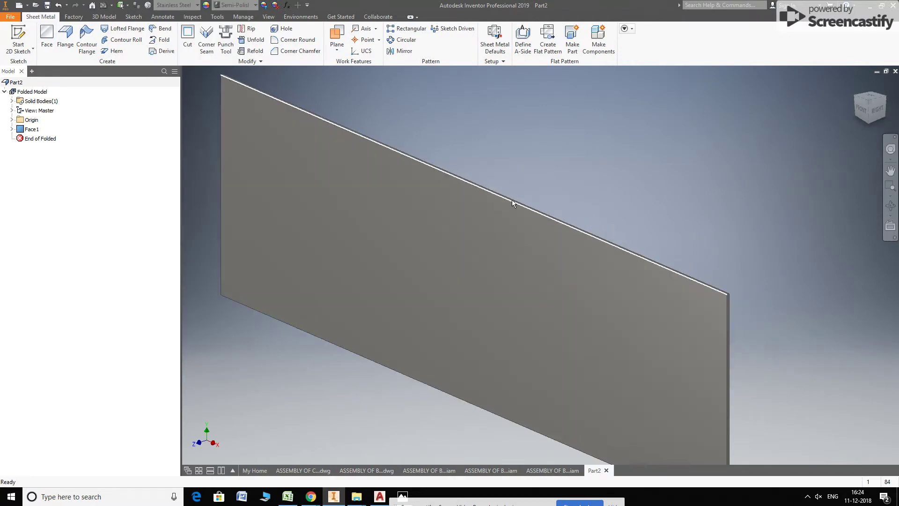
scroll(547, 204, "down", 2)
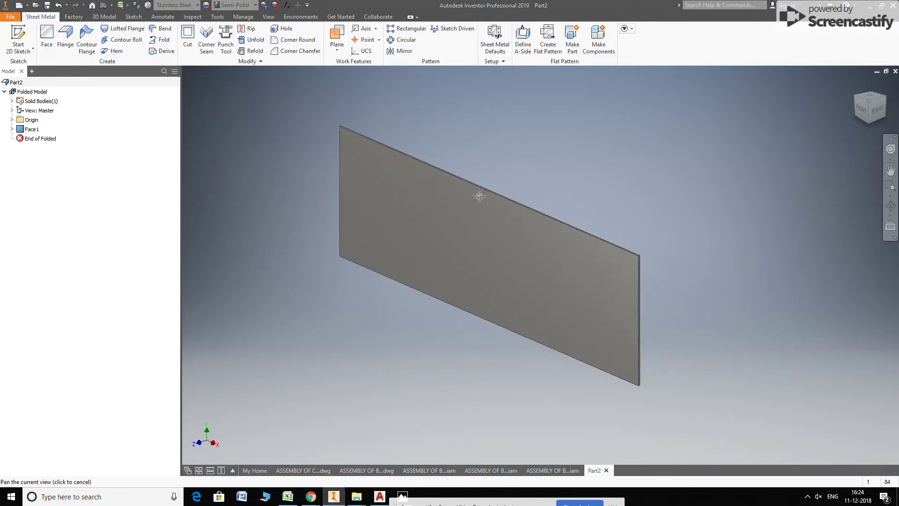
scroll(421, 141, "up", 1)
- Set the lighting style to Two Lights and turn on reflections for the plate's display
left_click(264, 17)
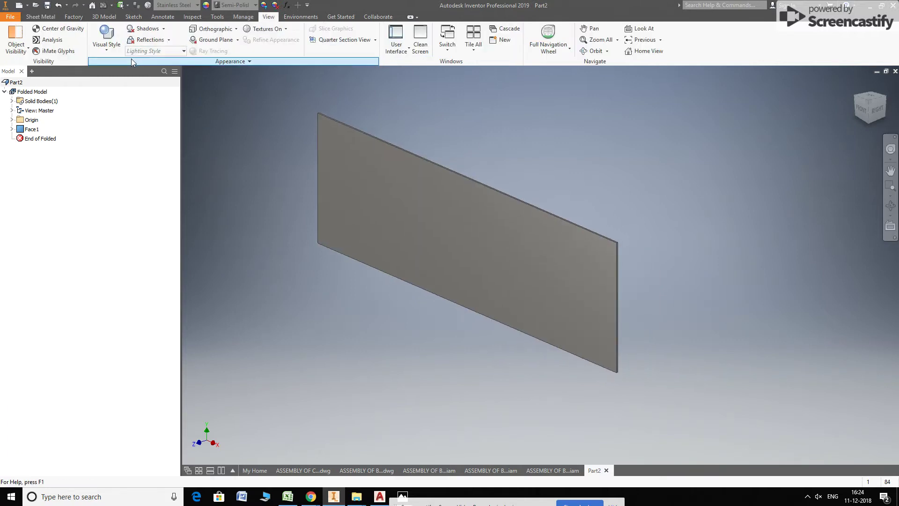
left_click(151, 52)
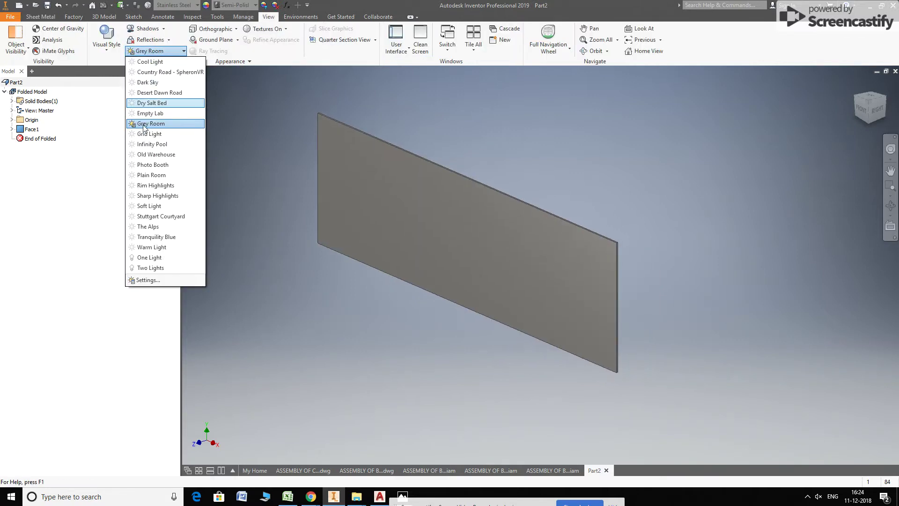
left_click(150, 260)
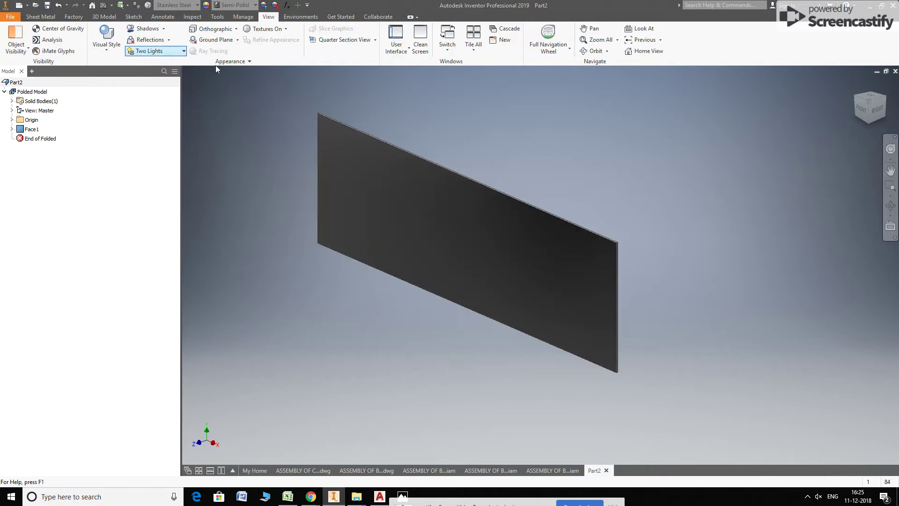
left_click(149, 39)
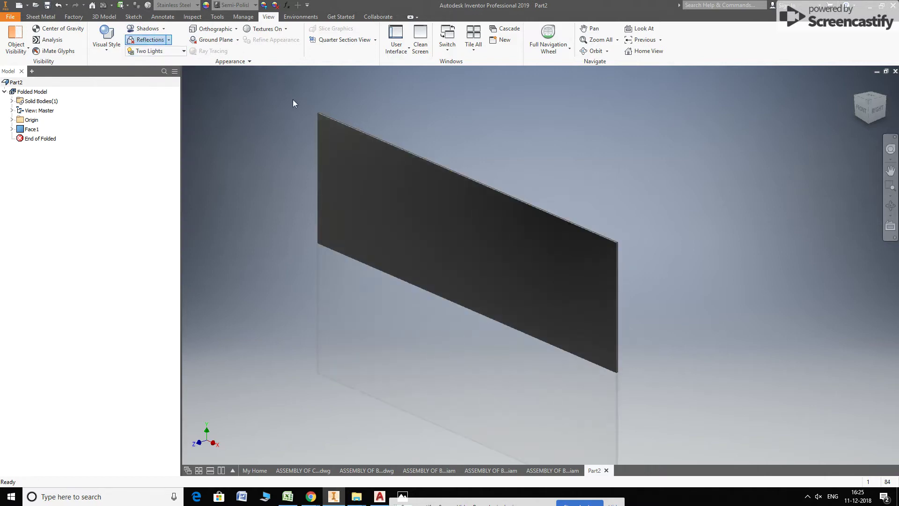
scroll(552, 206, "up", 5)
scroll(537, 234, "down", 6)
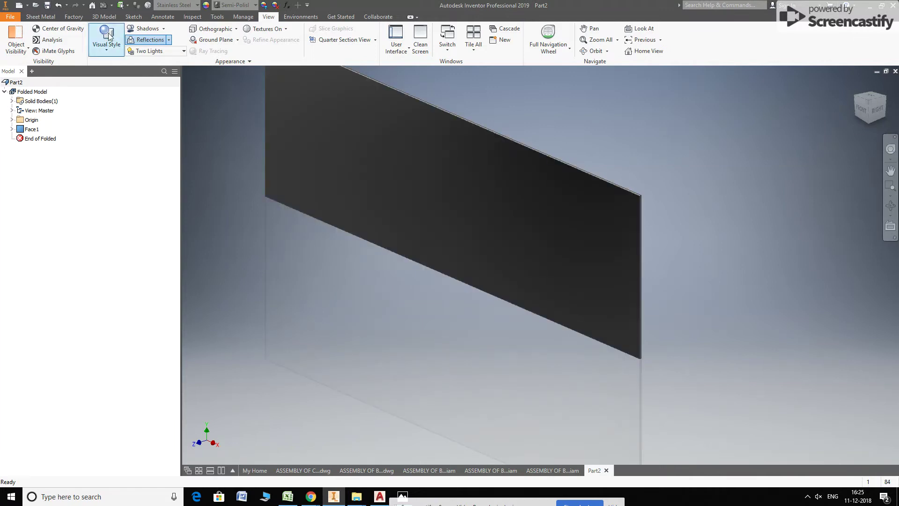
- Change the part's material to Steel, Galvanized
left_click(173, 6)
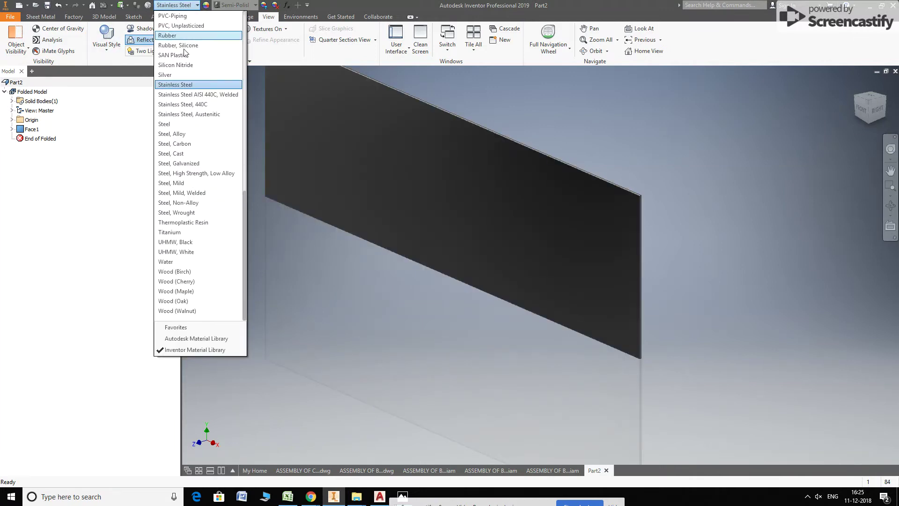
left_click(191, 164)
scroll(594, 253, "up", 5)
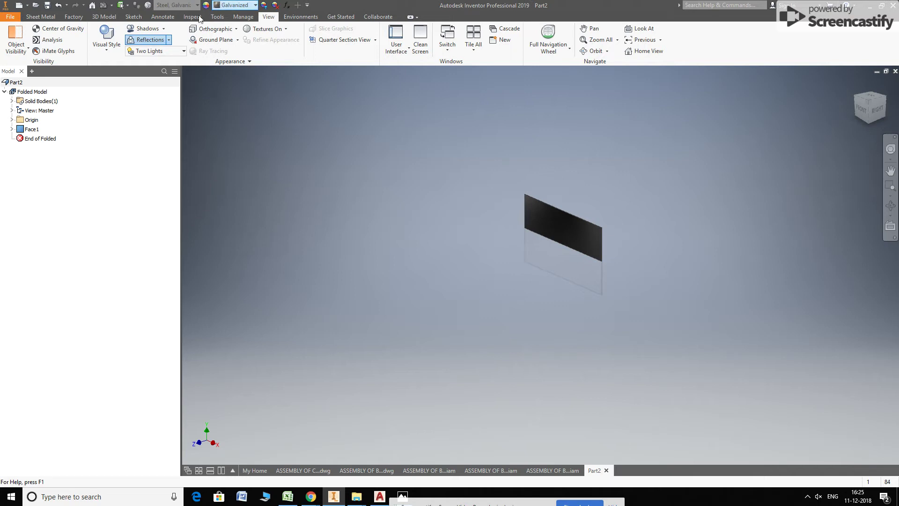
left_click(189, 5)
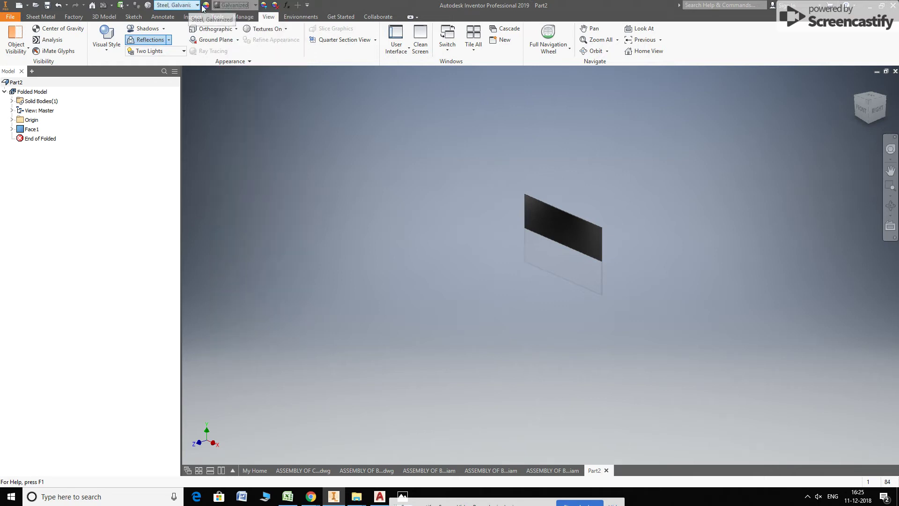
left_click(187, 5)
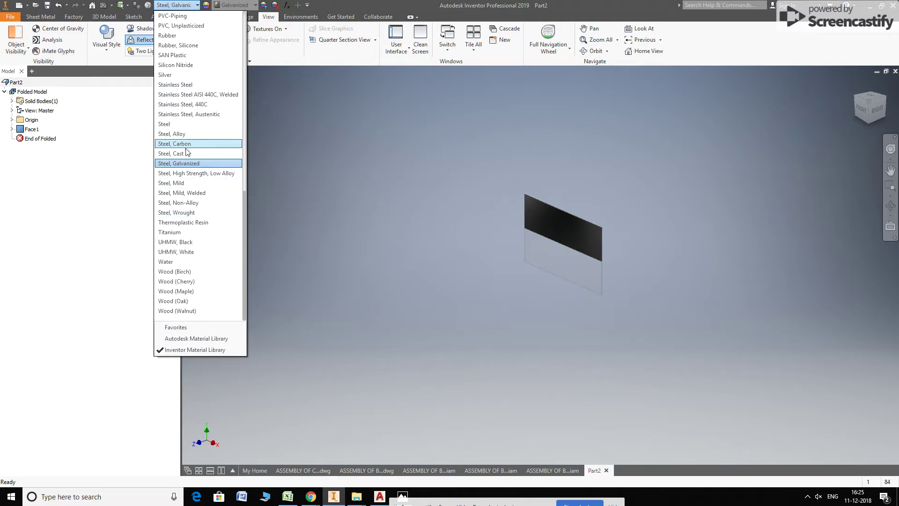
- Turn off reflections and set the lighting style to One Light
left_click(143, 47)
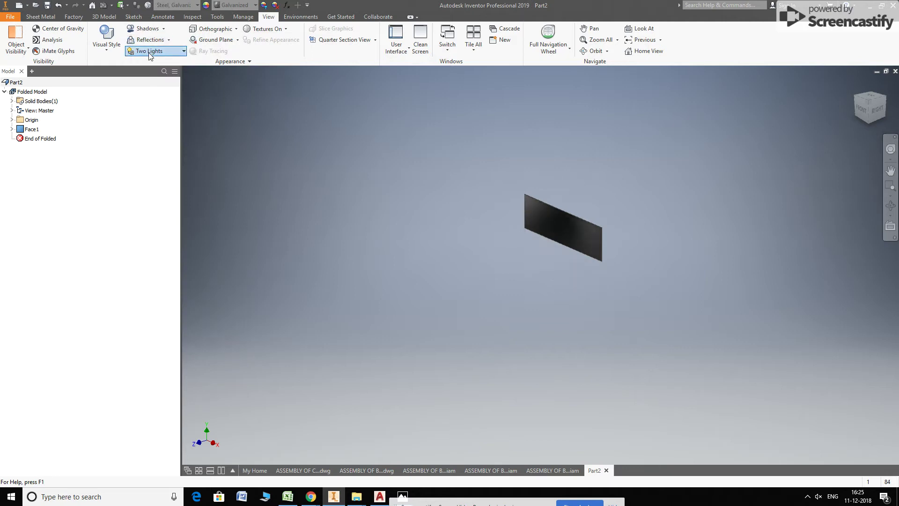
left_click(159, 50)
left_click(148, 262)
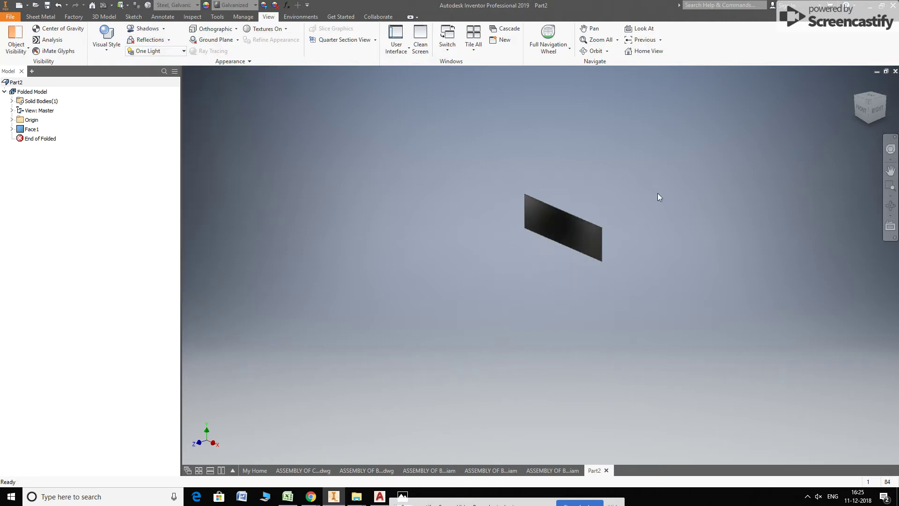
scroll(658, 196, "up", 5)
- Set the lighting style to Grey Room
left_click(182, 51)
scroll(162, 255, "up", 2)
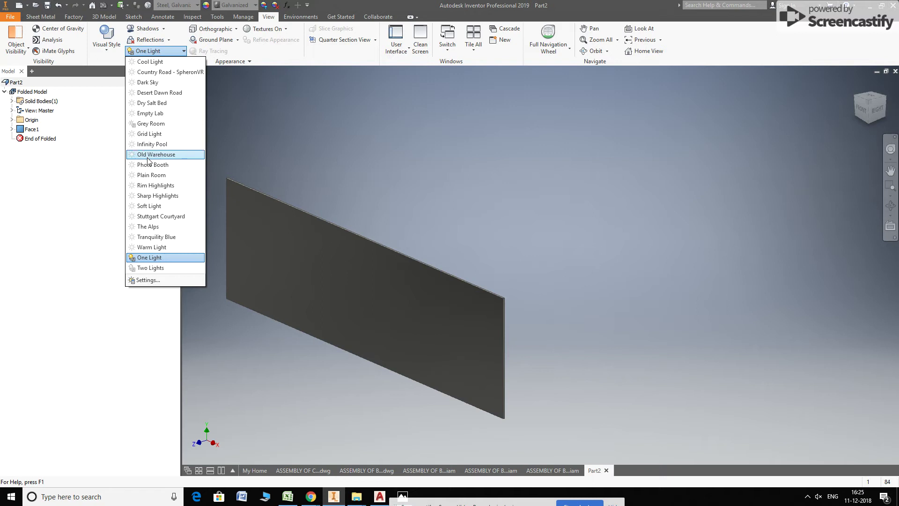
left_click(154, 127)
scroll(568, 211, "down", 2)
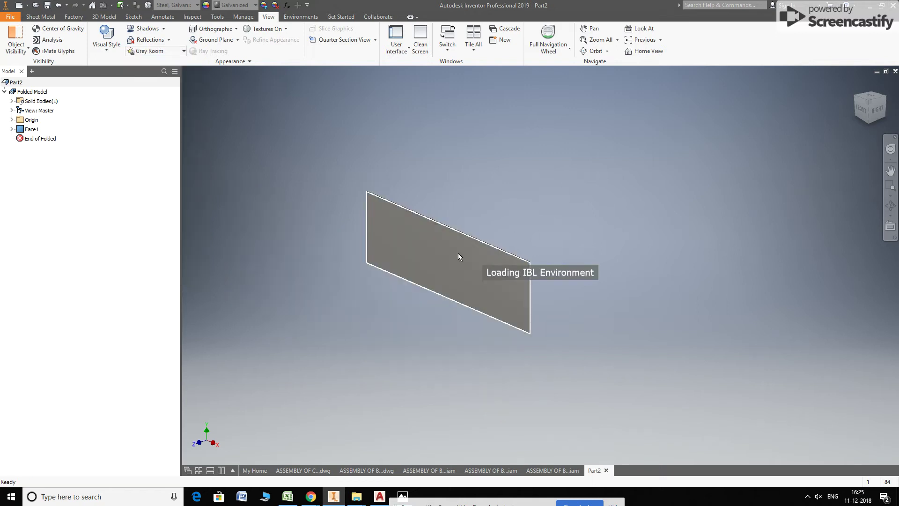
- Set the lighting style to One Light and turn on reflections
scroll(458, 252, "up", 5)
scroll(525, 183, "down", 5)
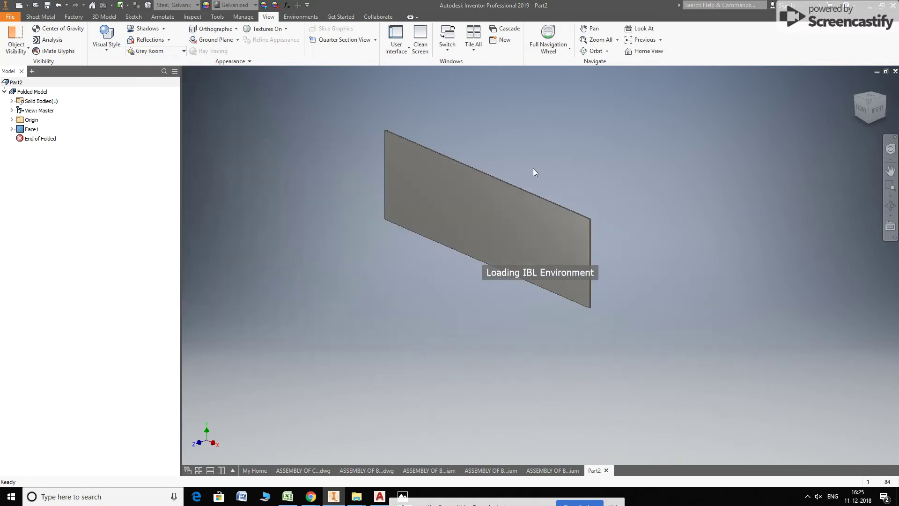
left_click(183, 51)
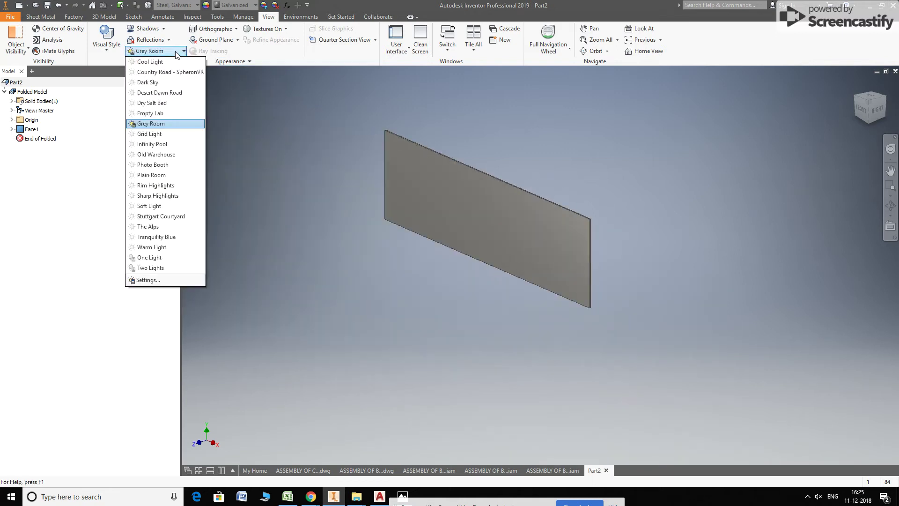
left_click(157, 261)
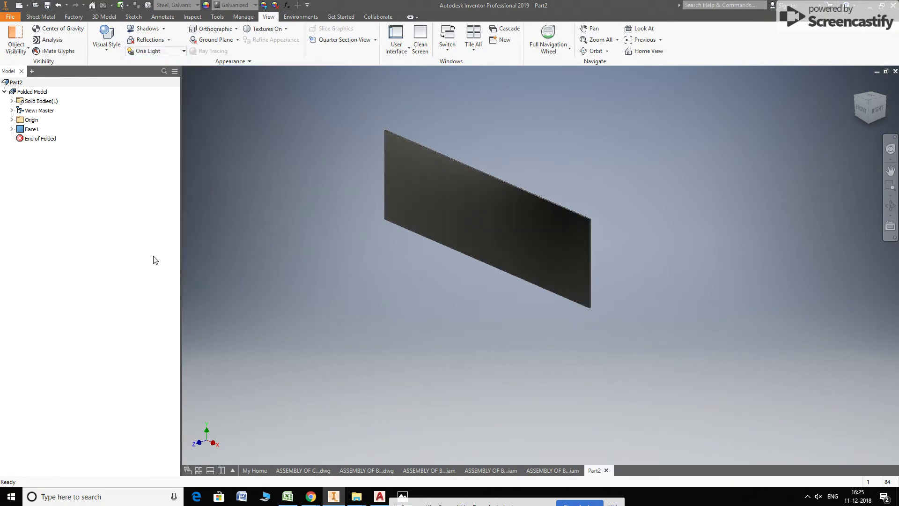
left_click(162, 43)
- Set the lighting style to Warm Light and change the visual style to Shaded
left_click(164, 51)
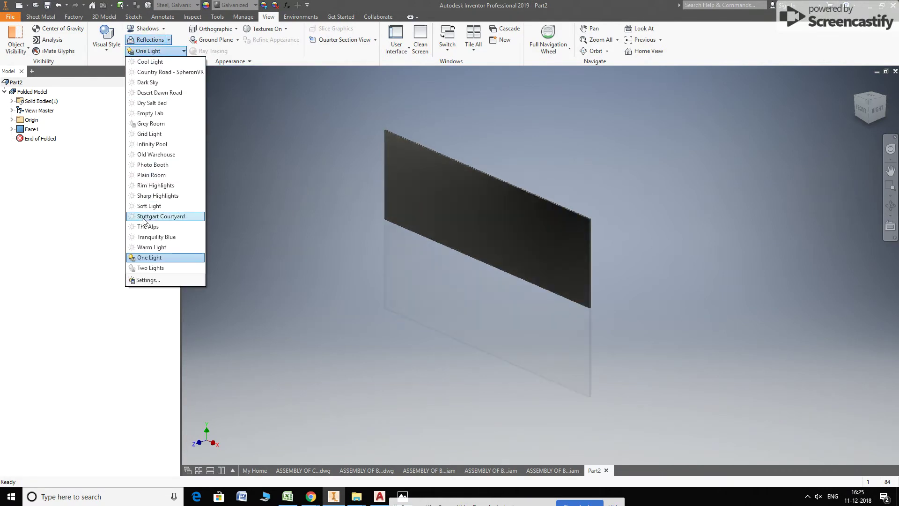
left_click(146, 247)
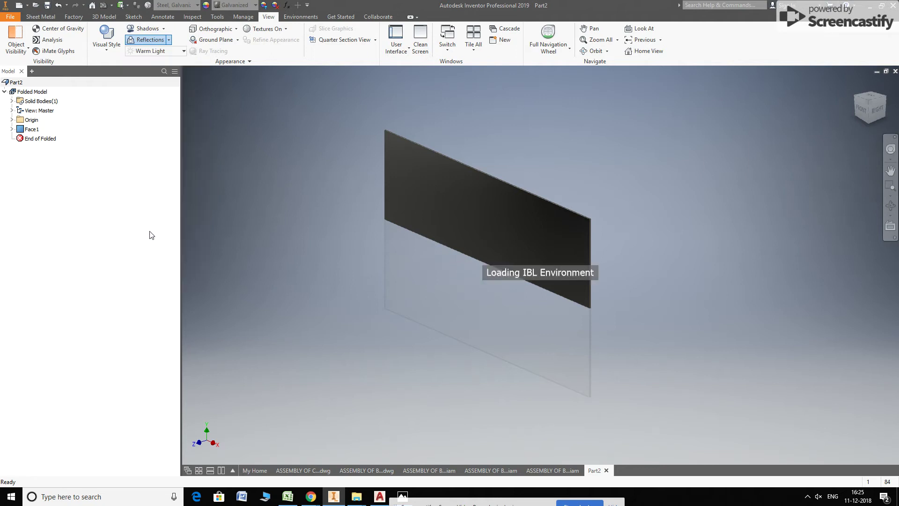
left_click(107, 47)
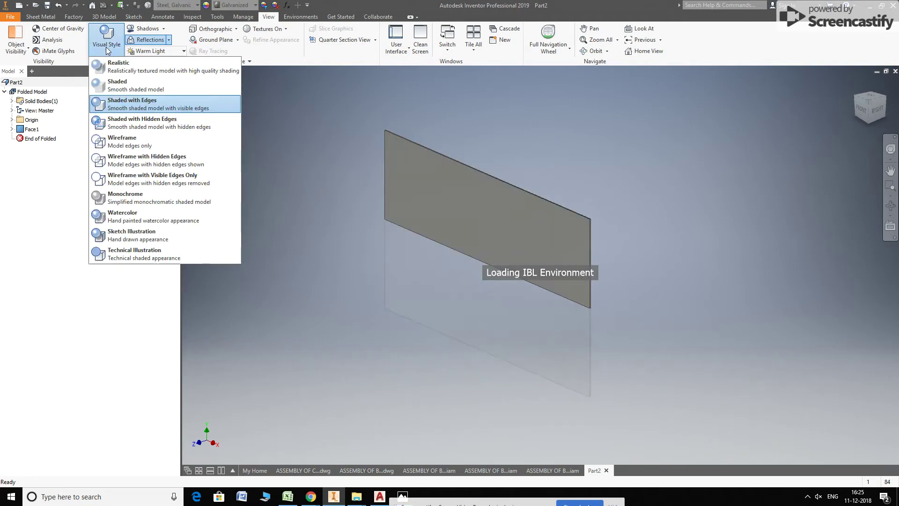
left_click(126, 85)
- Set the lighting style to Two Lights for the shaded plate
left_click(155, 51)
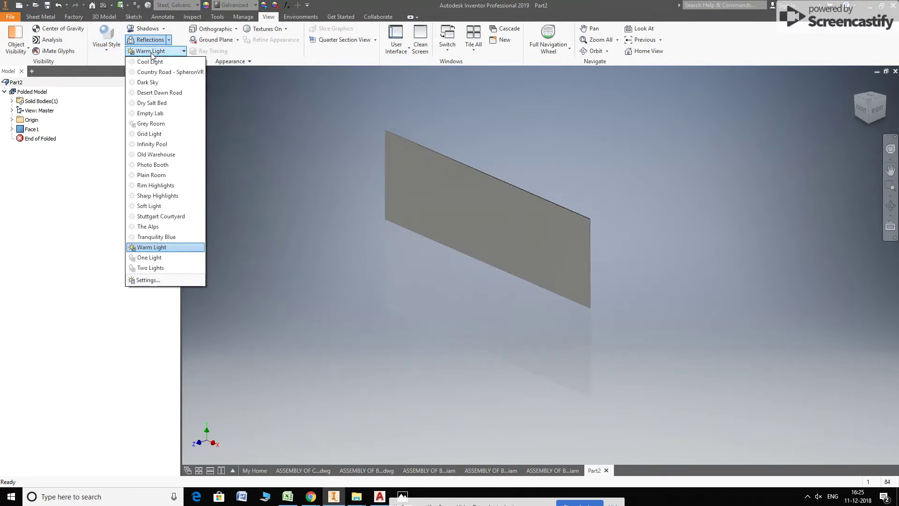
left_click(148, 266)
scroll(545, 128, "down", 5)
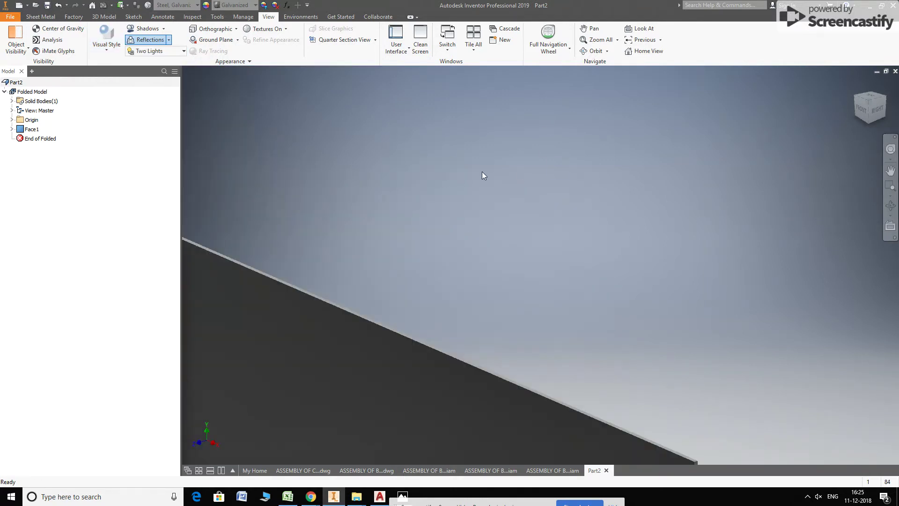
scroll(482, 176, "up", 5)
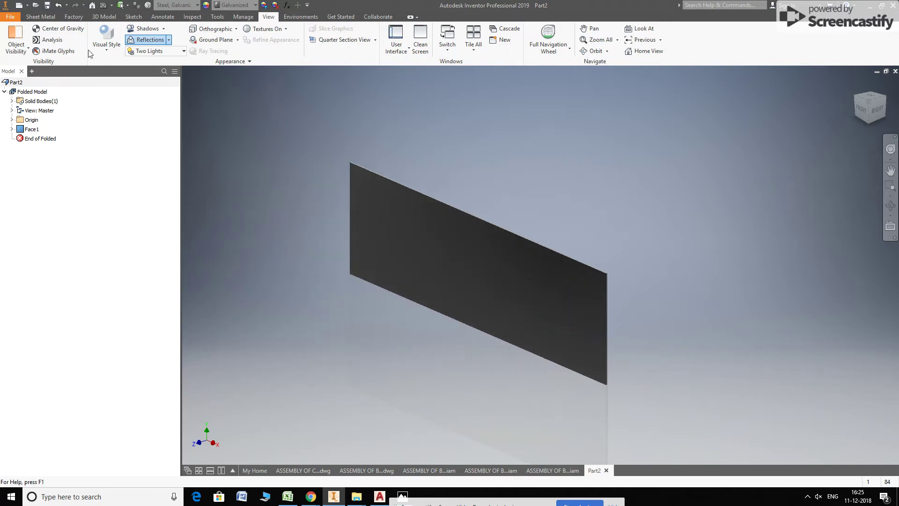
- Start a sheet metal flange on the vertical end edge of the plate on the +X side
left_click(40, 16)
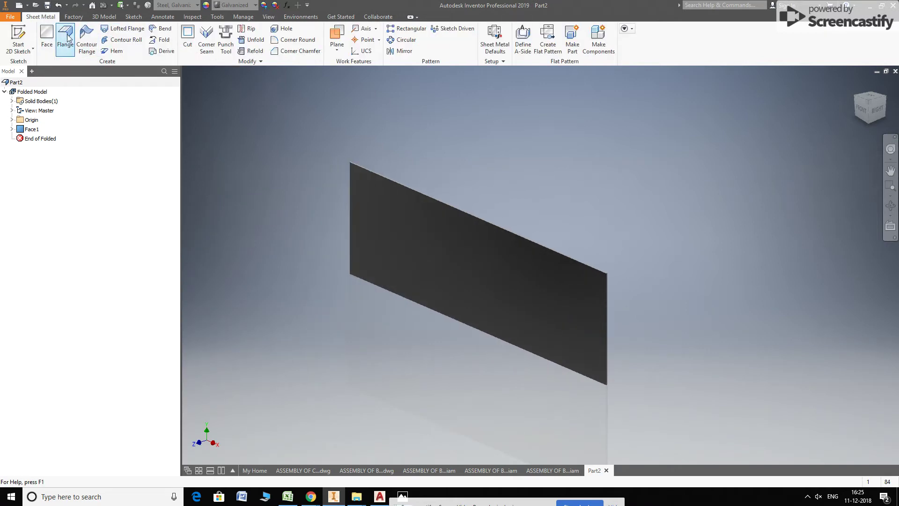
scroll(513, 282, "down", 5)
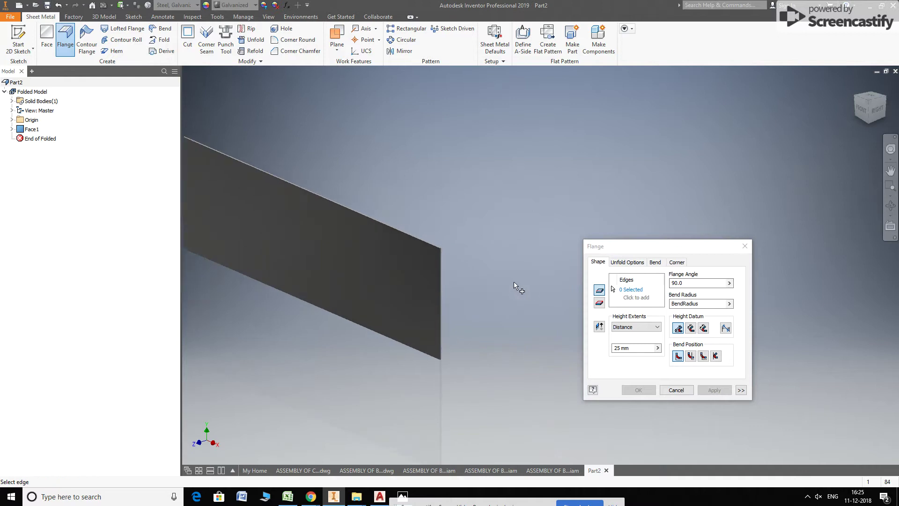
scroll(446, 245, "down", 3)
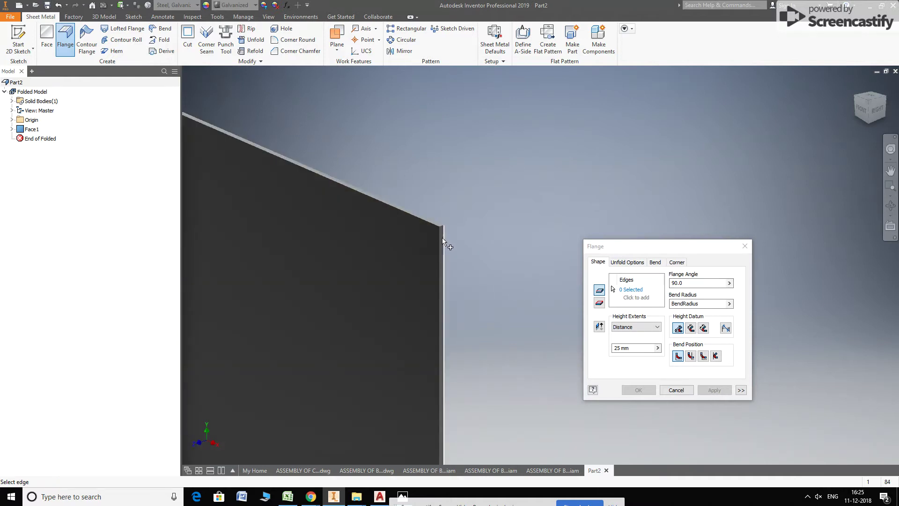
left_click(444, 240)
scroll(580, 181, "down", 4)
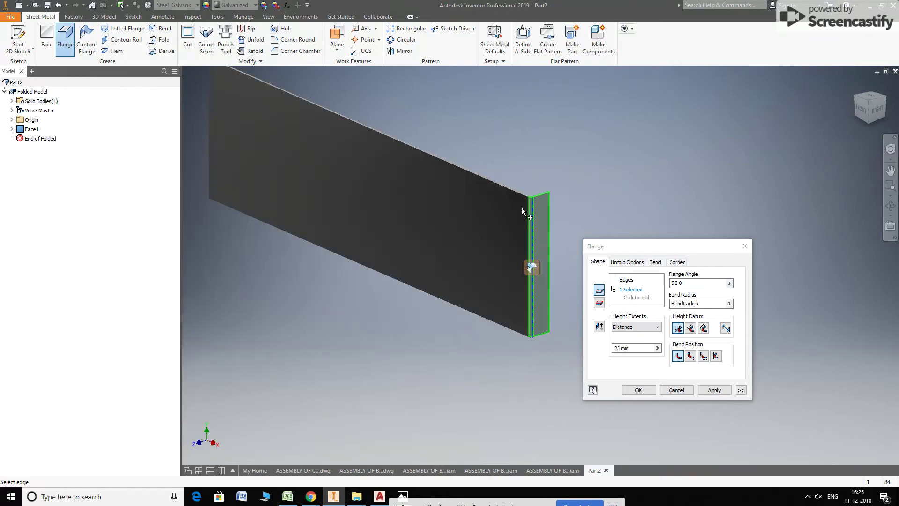
- Set the flange's bend transition to Arc
left_click(628, 262)
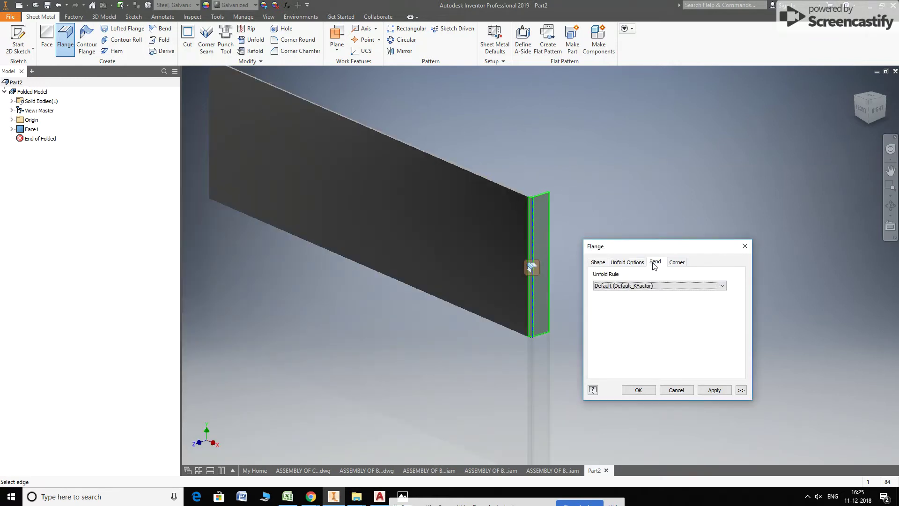
left_click(655, 263)
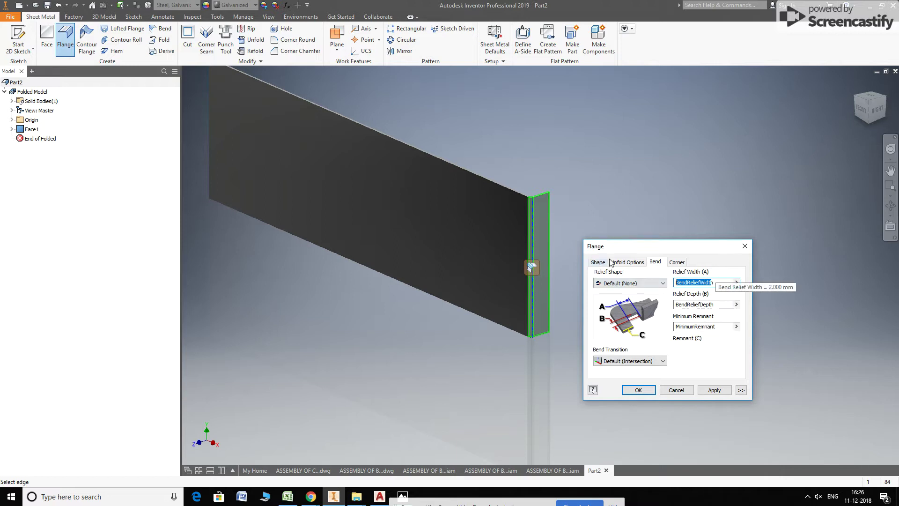
left_click(637, 363)
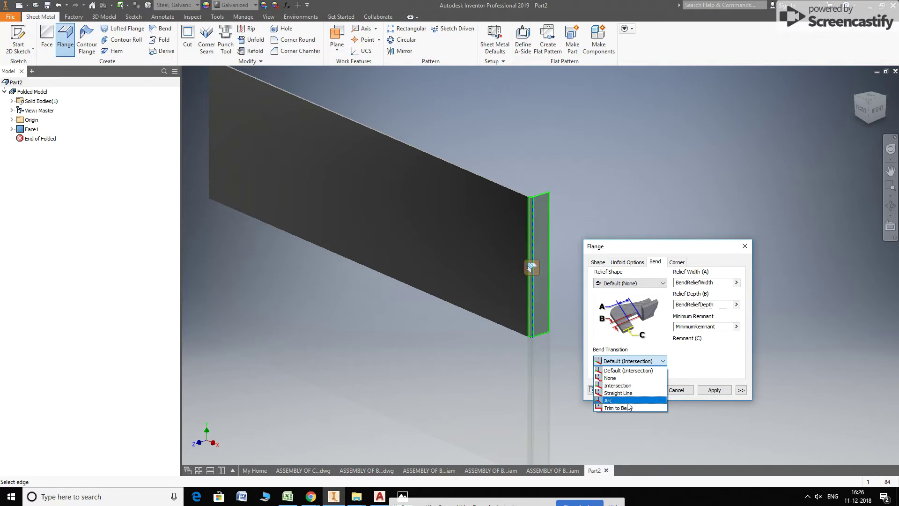
left_click(636, 400)
left_click(603, 263)
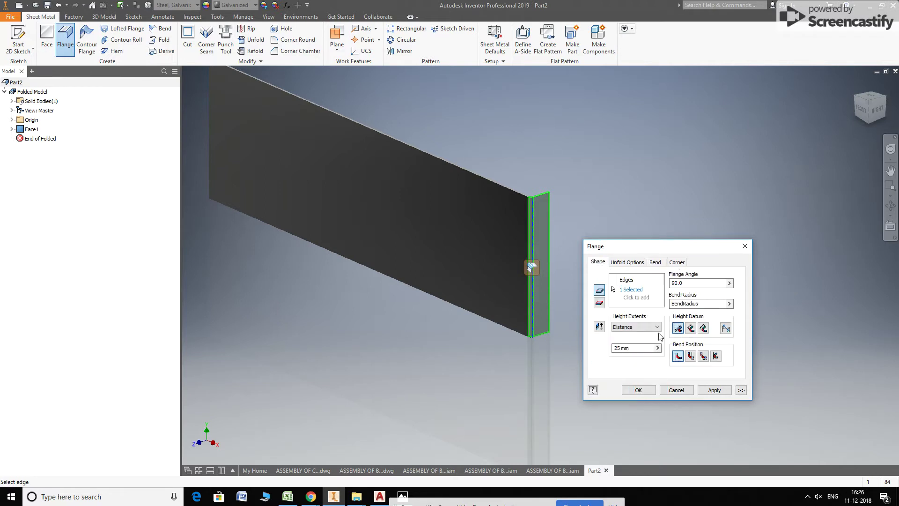
- Use the inner-face height datum and bend from the adjacent face, and create the flange with a height of 250 mm
scroll(591, 210, "up", 3)
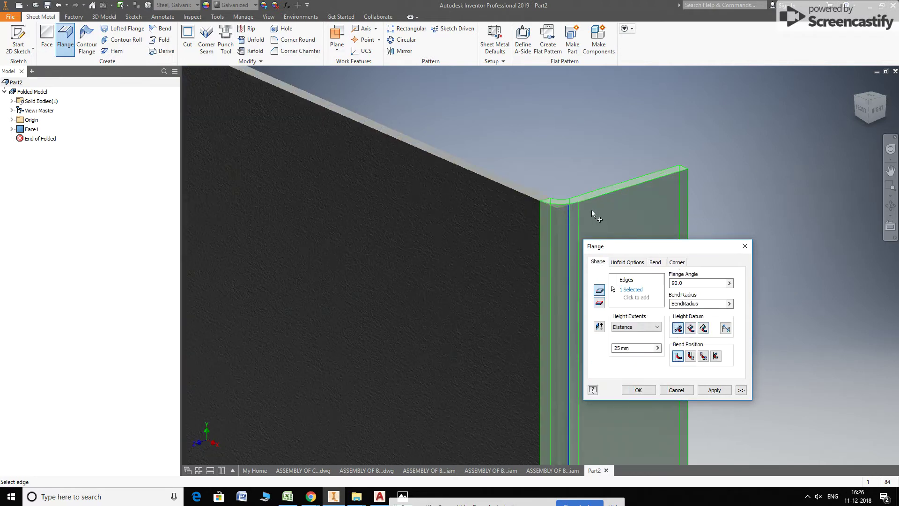
left_click(690, 329)
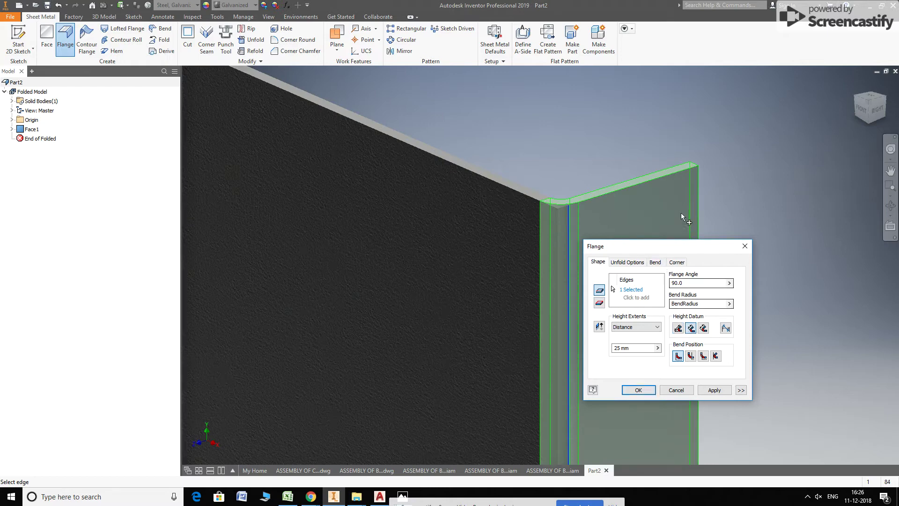
left_click(691, 356)
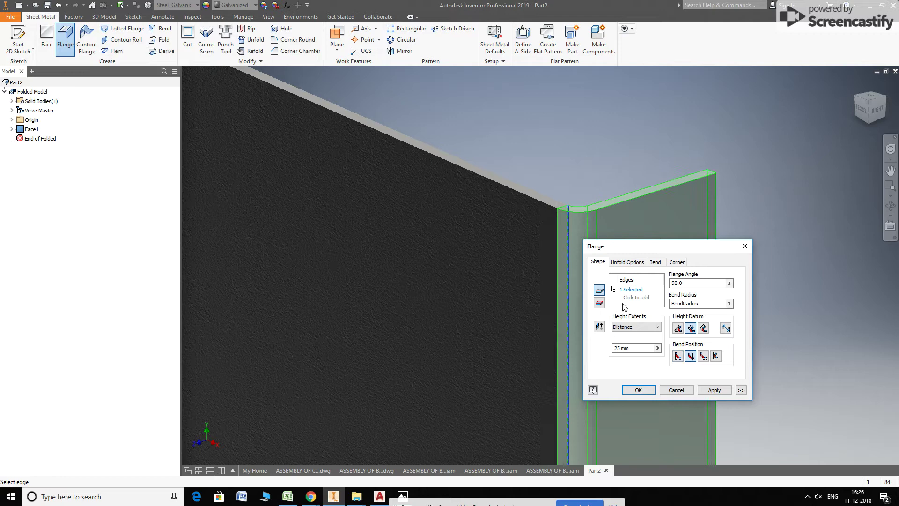
type("250")
key("Return")
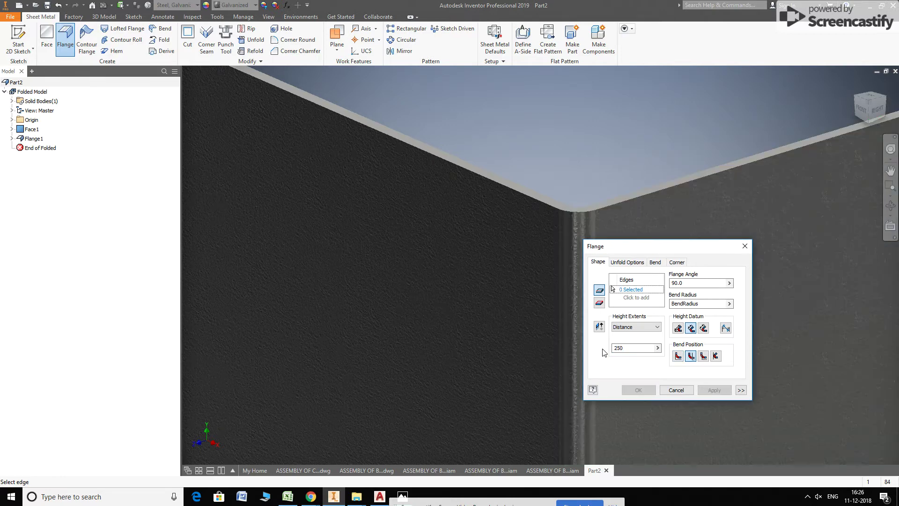
- Add a 550 mm flange at 90 degrees on the free vertical edge of the 250 mm flange, facing the original plate
scroll(380, 309, "down", 8)
middle_click_drag(530, 323, 515, 389, "shift")
scroll(530, 329, "down", 5)
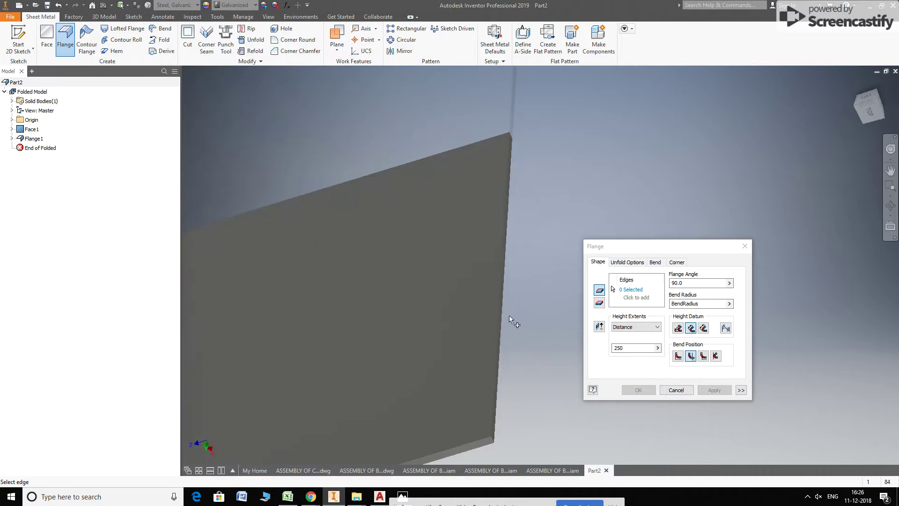
left_click(500, 315)
scroll(525, 320, "up", 6)
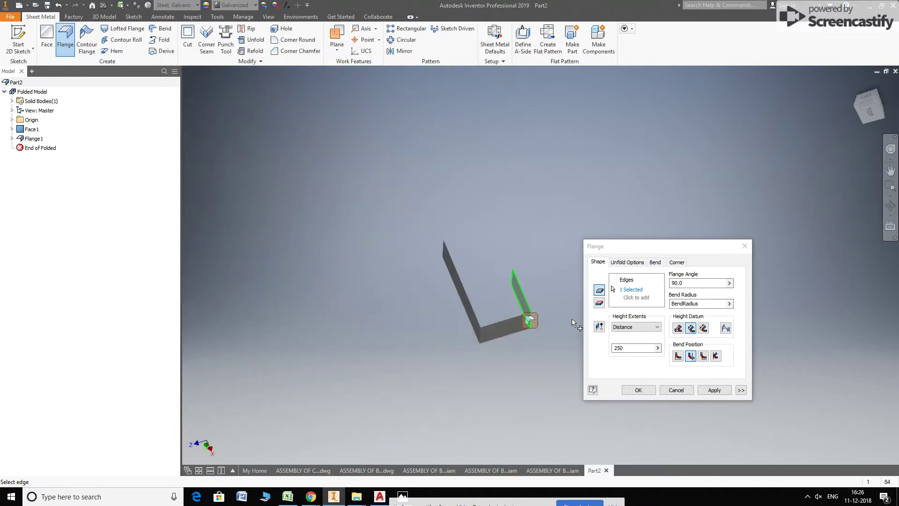
middle_click_drag(548, 323, 538, 286, "shift")
double_click(634, 348)
type("55")
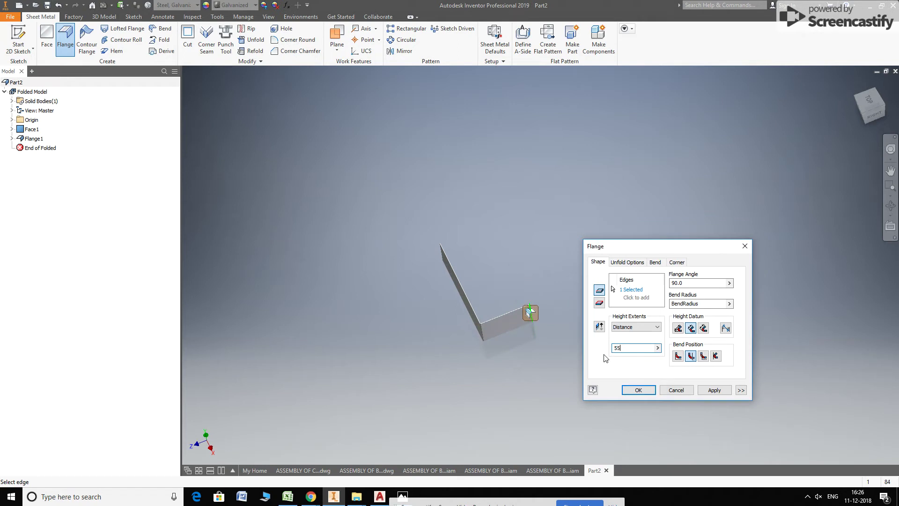
type("0")
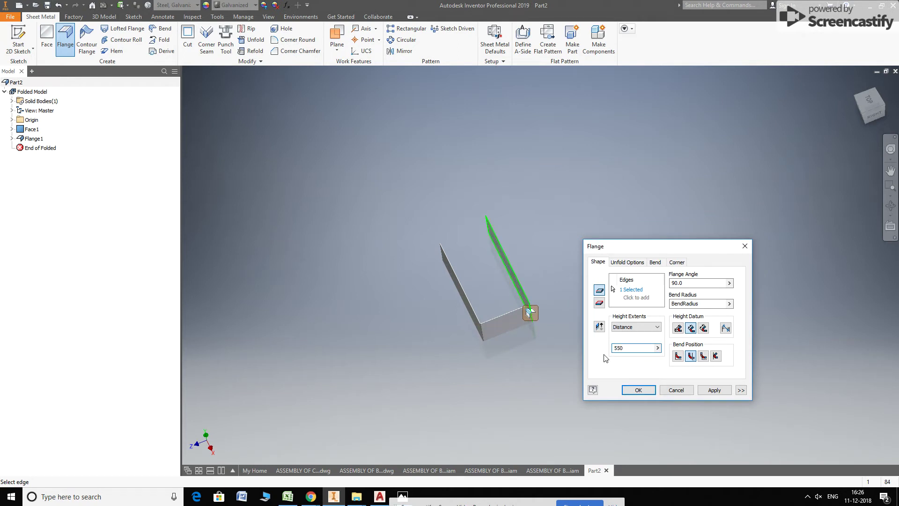
key("Return")
- Add 10 mm flanges at 90 degrees along the upper edges of all three walls and finish the Flange command
middle_click_drag(523, 318, 527, 287, "shift")
scroll(513, 279, "down", 10)
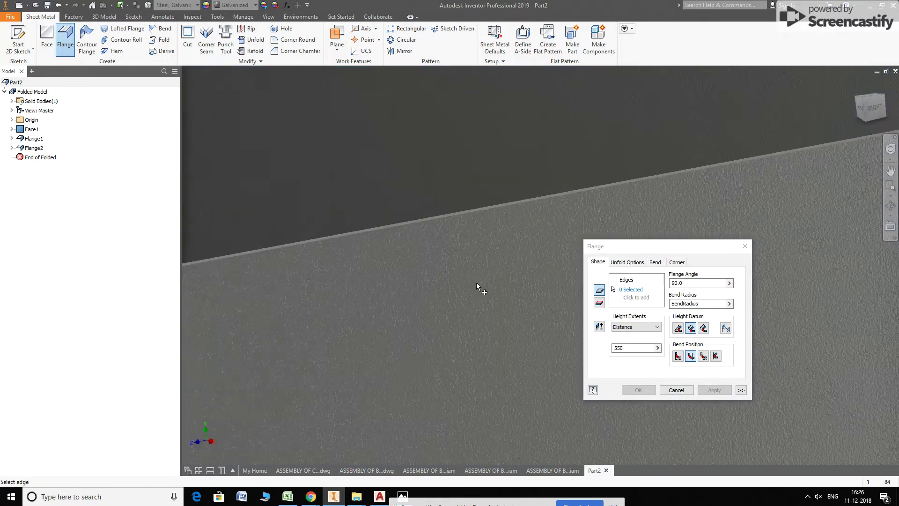
scroll(440, 279, "up", 3)
scroll(275, 283, "down", 3)
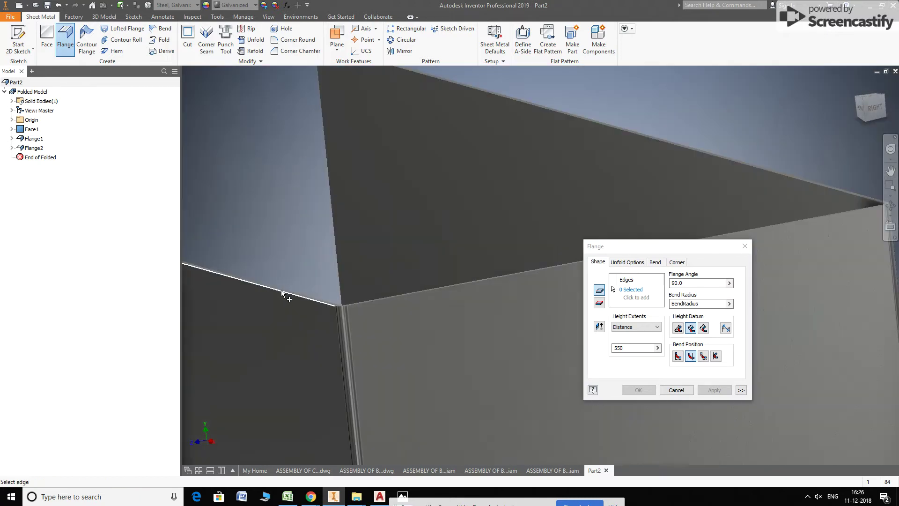
left_click(282, 292)
left_click(373, 302)
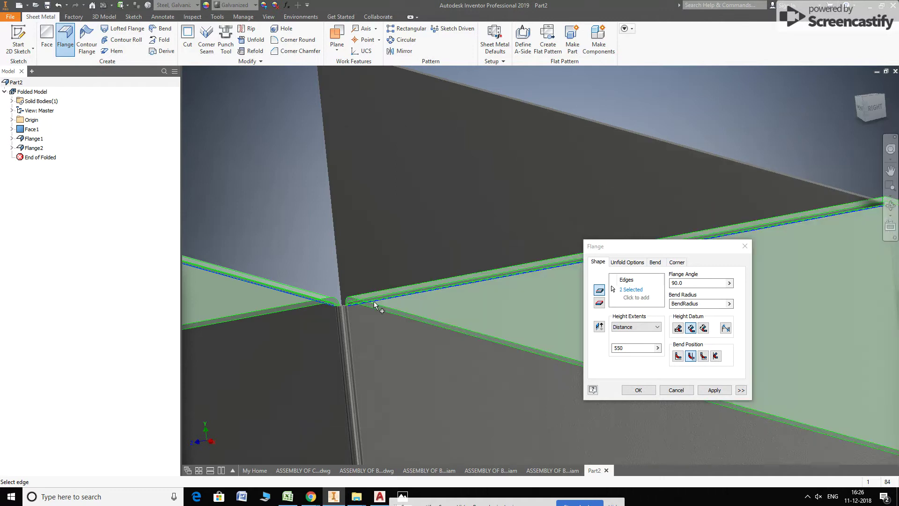
left_click(716, 153)
scroll(615, 161, "down", 5)
middle_click_drag(609, 205, 616, 225, "shift")
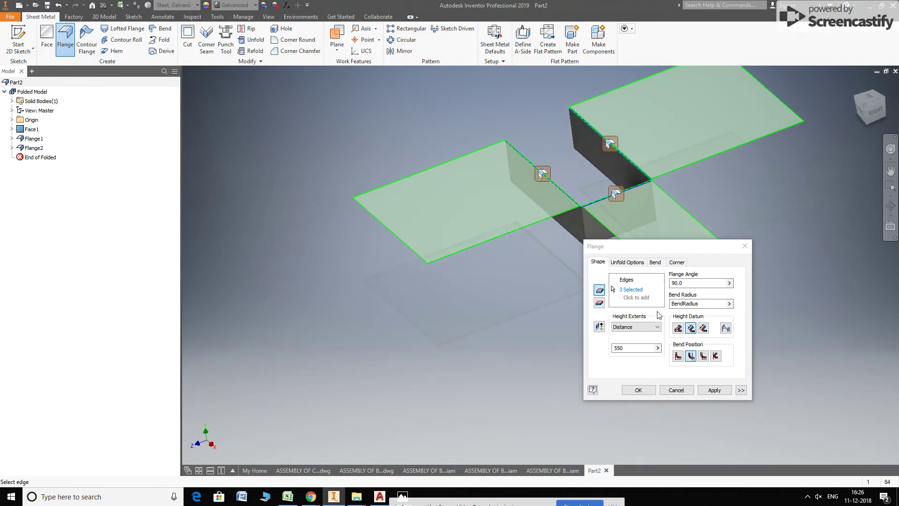
left_click(623, 349)
type("10")
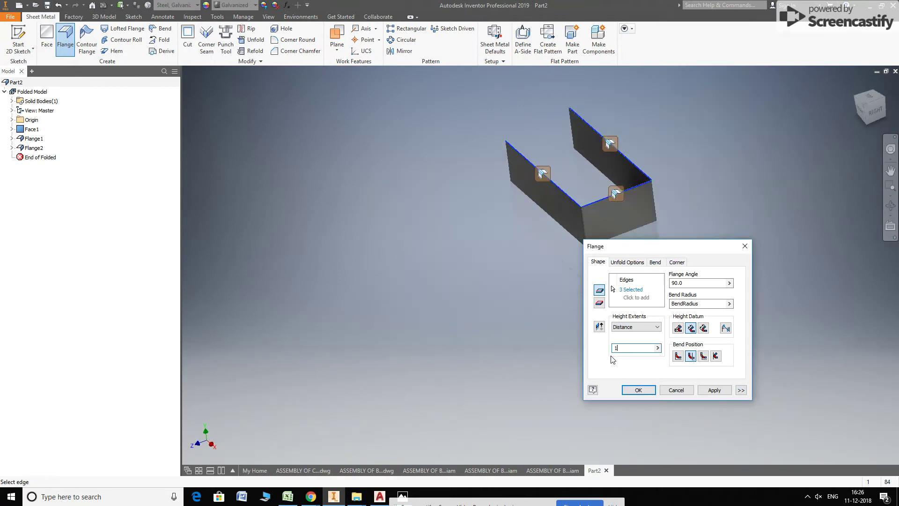
left_click(714, 390)
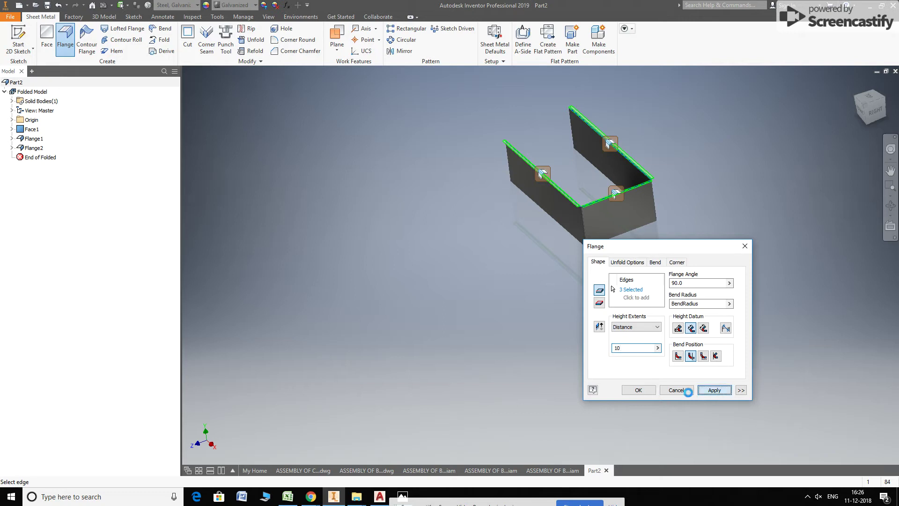
left_click(676, 391)
- Inspect the corners between the 10 mm flanges and the lower edges of the three walls from several angles
scroll(589, 202, "up", 5)
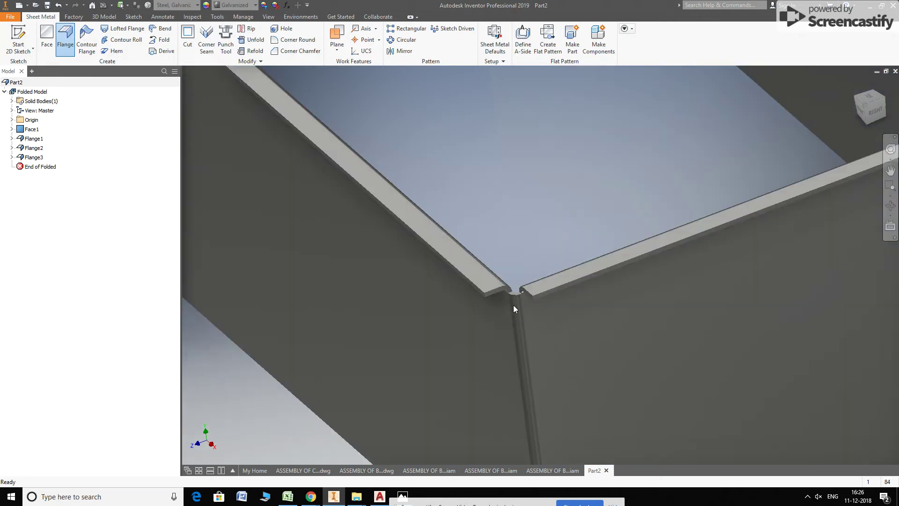
scroll(510, 304, "up", 2)
scroll(481, 292, "down", 3)
scroll(689, 244, "down", 3)
middle_click_drag(705, 248, 735, 248, "shift")
scroll(691, 257, "down", 5)
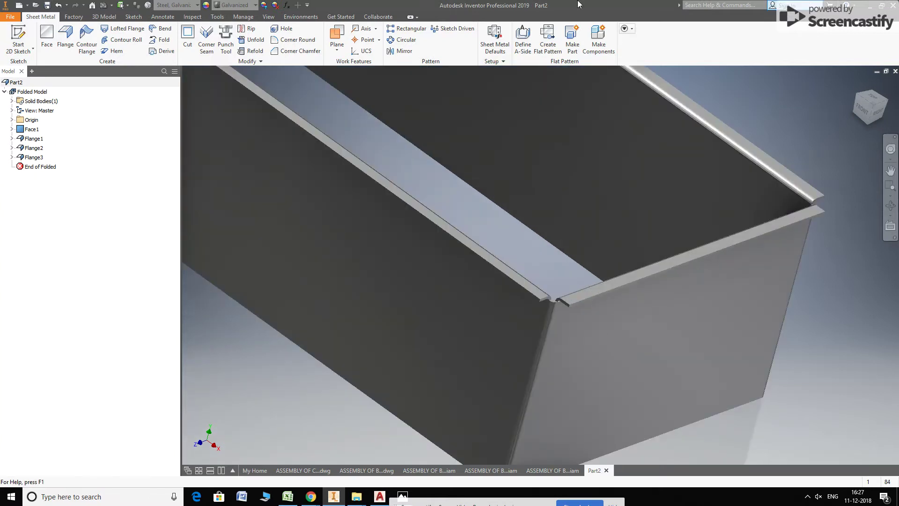
scroll(614, 351, "up", 2)
middle_click_drag(612, 324, 613, 324, "shift")
left_click_drag(612, 324, 603, 195)
scroll(682, 220, "down", 5)
mouse_move(681, 237)
middle_mouse_down("shift")
mouse_move(684, 271)
mouse_move(684, 228)
middle_mouse_up("shift")
scroll(684, 228, "down", 3)
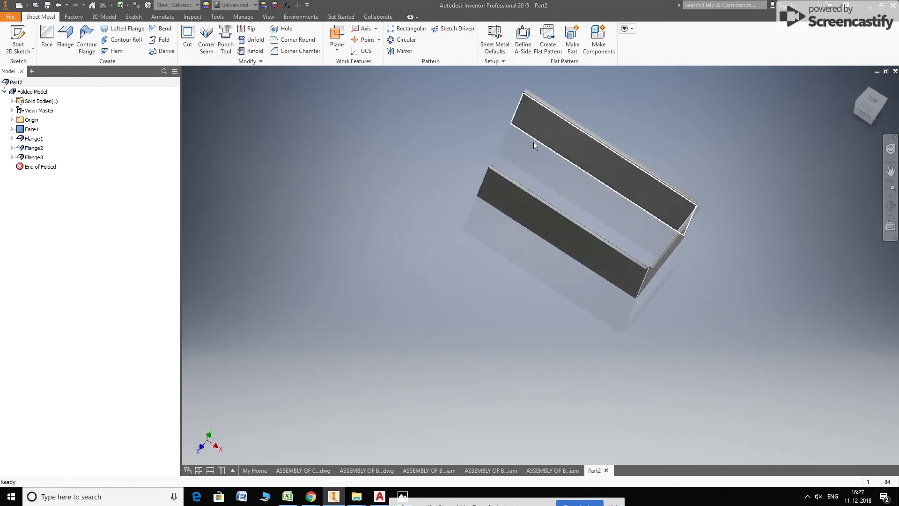
scroll(486, 189, "up", 5)
scroll(533, 179, "down", 3)
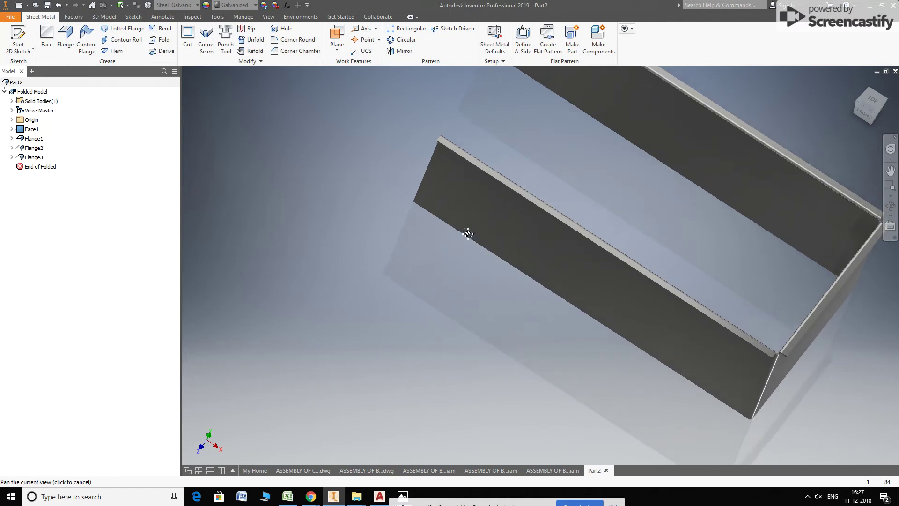
- Add a 10 mm flange at 90 degrees along the lower edge of the near long wall and finish the Flange command
left_click(66, 37)
scroll(357, 252, "up", 5)
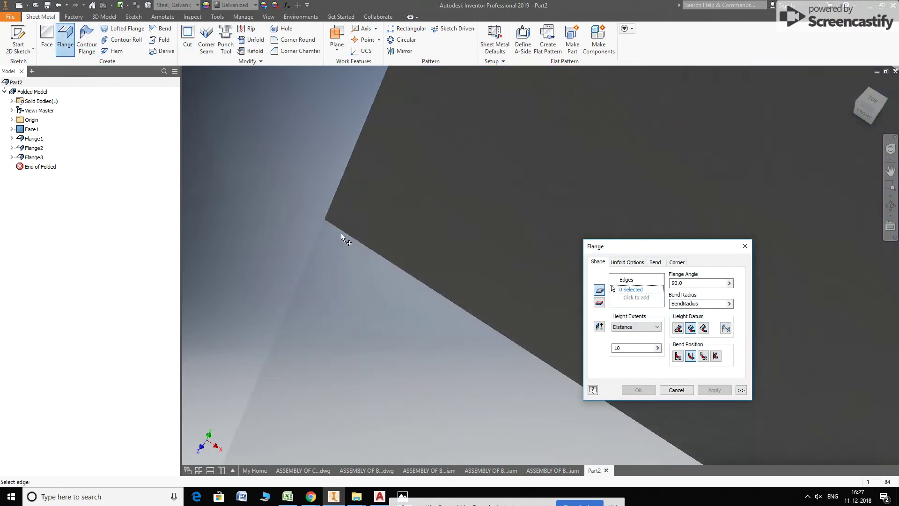
left_click(341, 232)
scroll(338, 229, "down", 3)
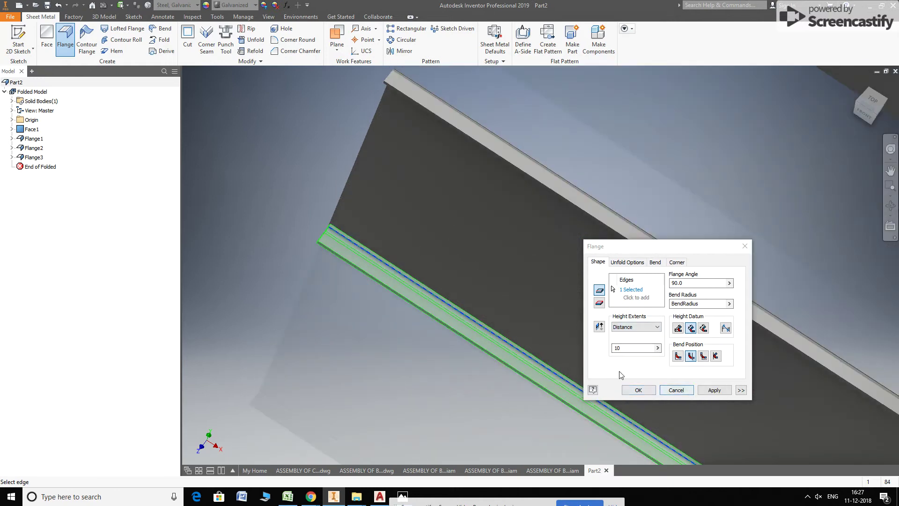
left_click(715, 390)
left_click(676, 391)
scroll(398, 224, "down", 4)
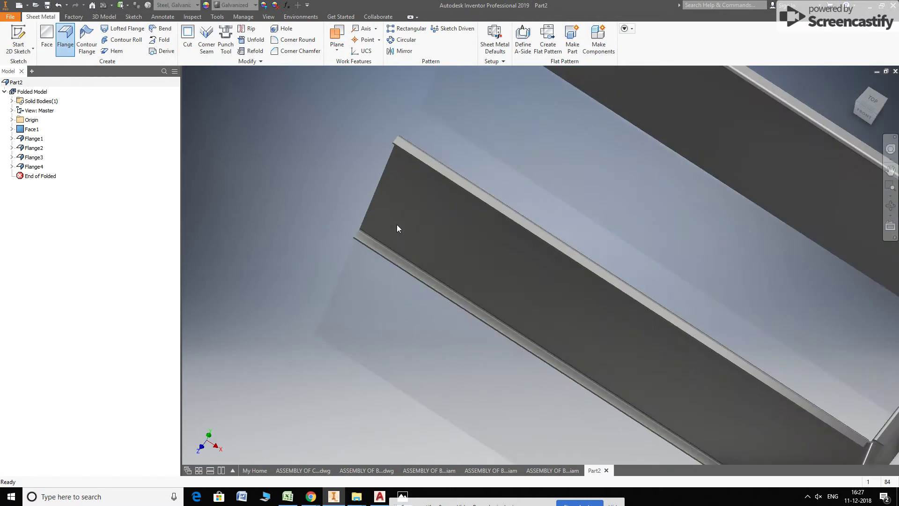
- Create the flat pattern of the enclosure, display its bend order annotations and leave the annotation mode
left_click(548, 40)
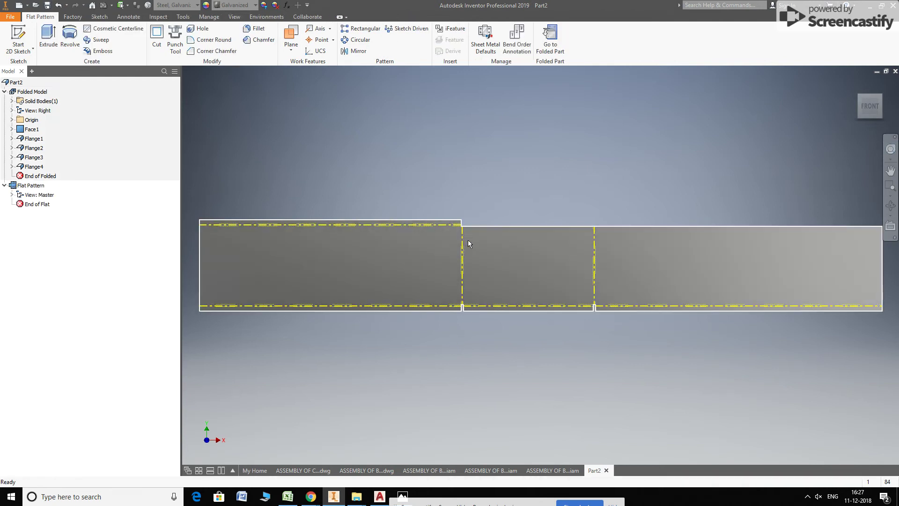
left_click(518, 45)
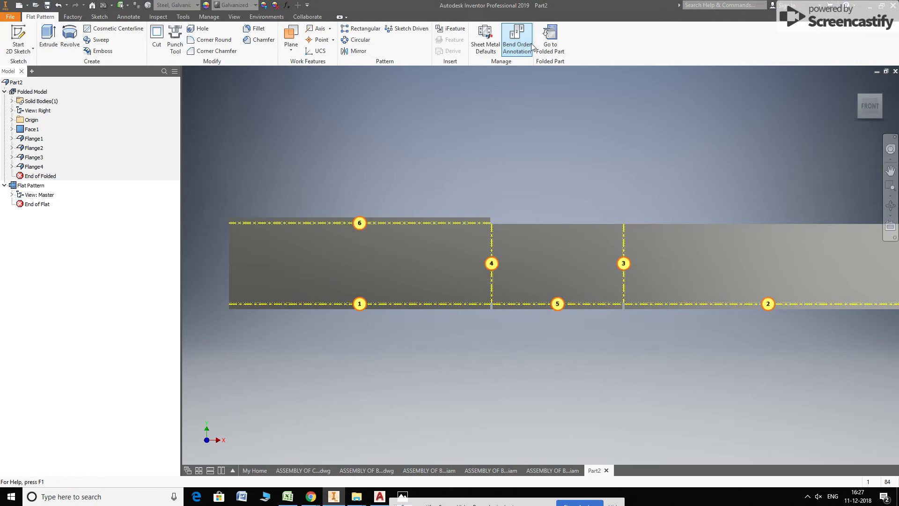
scroll(479, 219, "up", 5)
key("Escape")
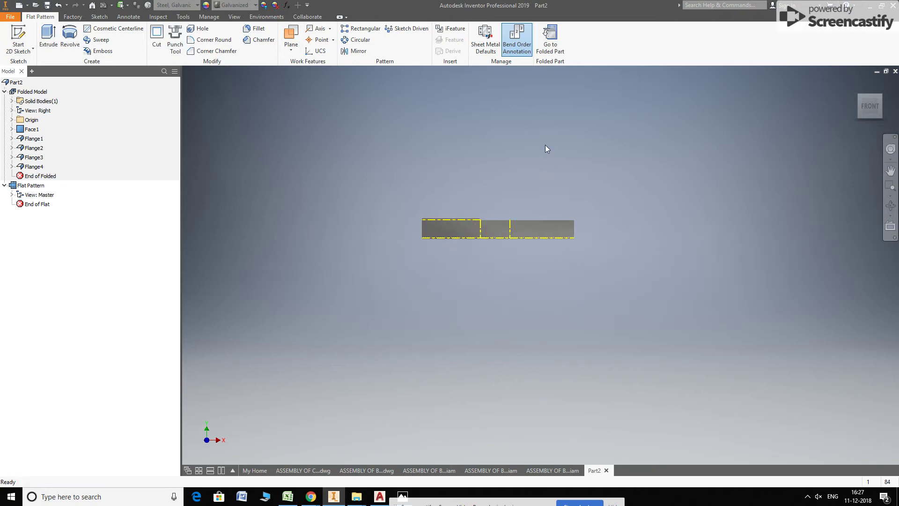
- Examine the flat pattern's bend lines, its stepped edge and the notches between the small edge flanges
scroll(494, 225, "down", 3)
scroll(496, 230, "up", 4)
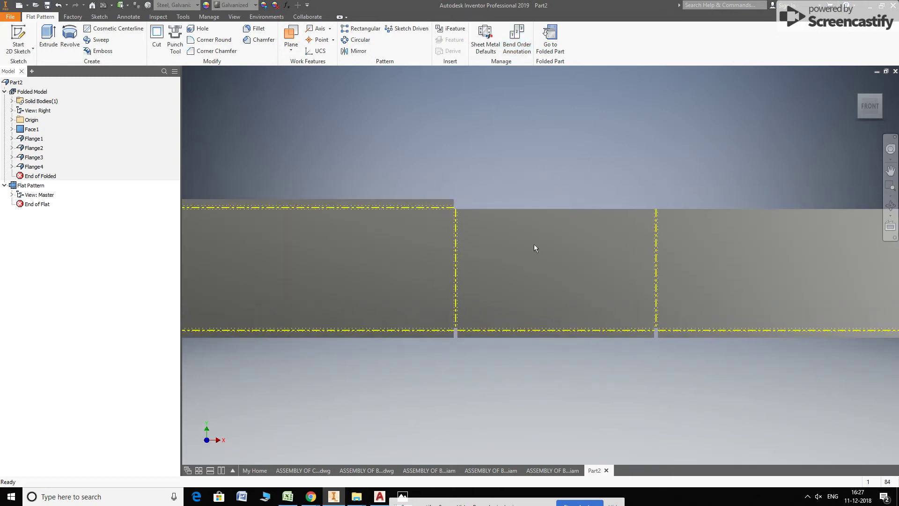
scroll(534, 246, "down", 2)
middle_click_drag(536, 262, 560, 263)
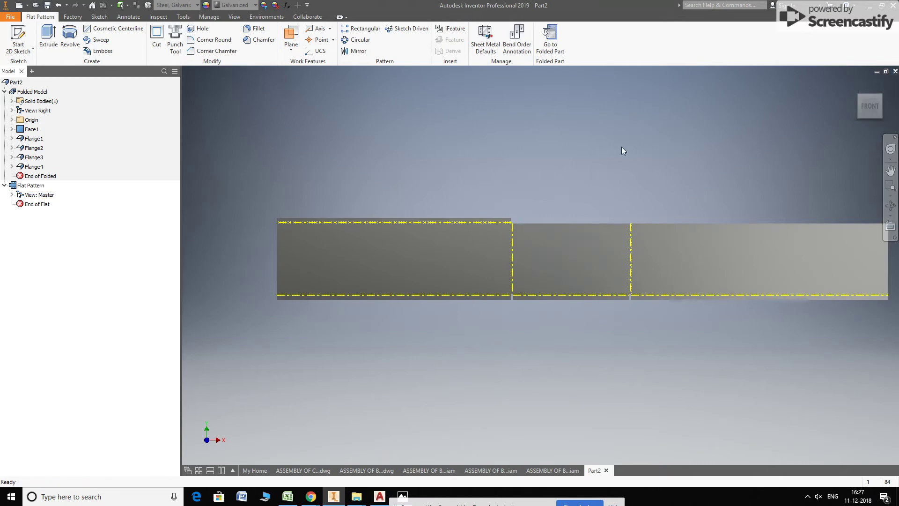
scroll(495, 262, "up", 1)
scroll(498, 262, "down", 3)
scroll(499, 262, "up", 4)
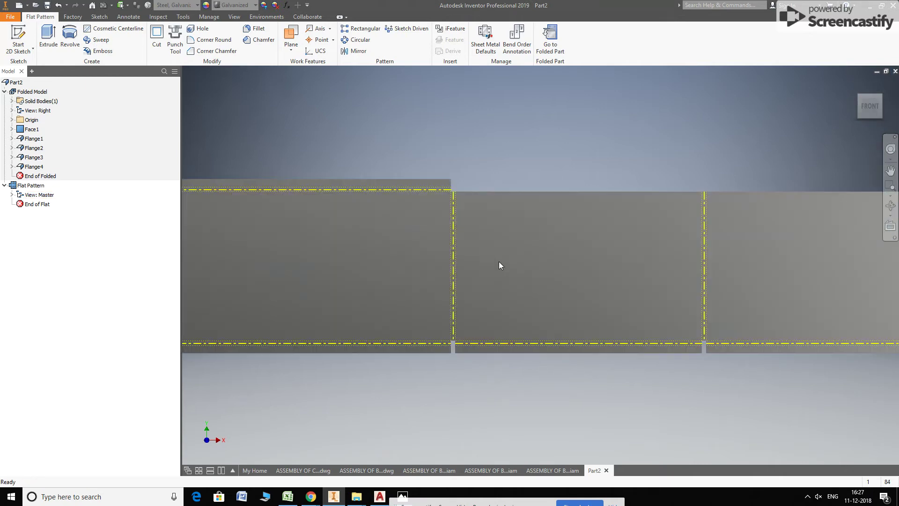
scroll(451, 291, "up", 4)
scroll(450, 293, "down", 5)
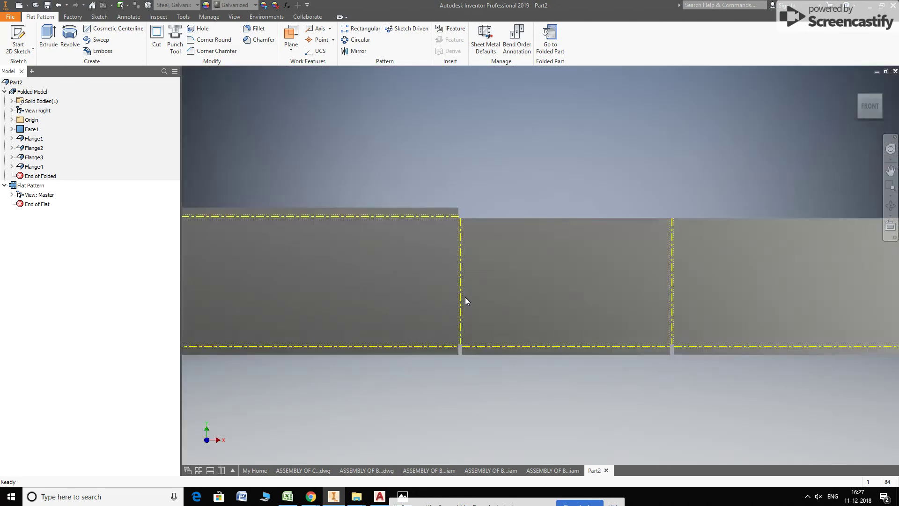
scroll(466, 301, "down", 5)
- Return to the folded model and close the enclosure part without saving it
left_click(550, 38)
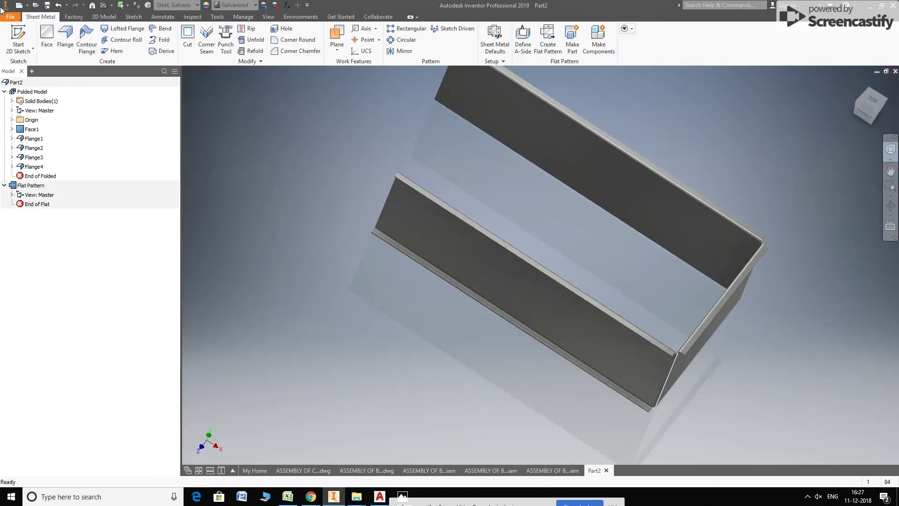
middle_click_drag(648, 254, 580, 289)
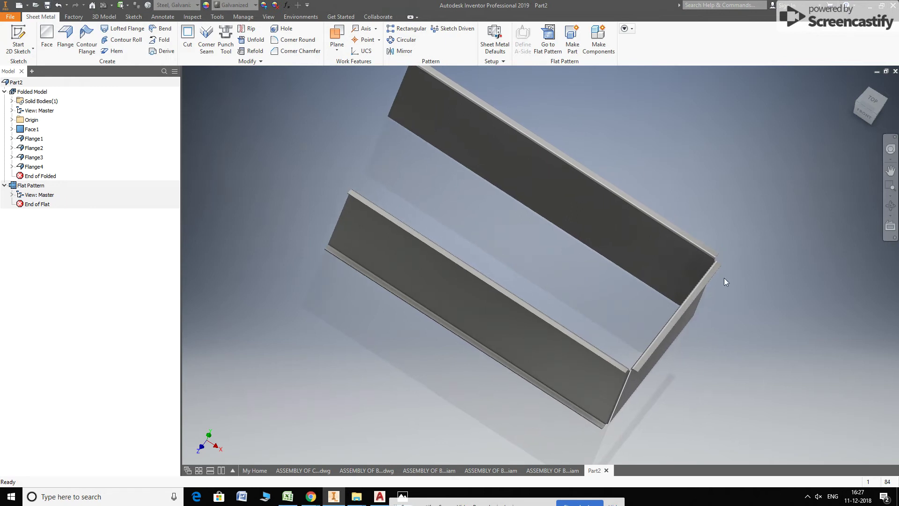
left_click(606, 471)
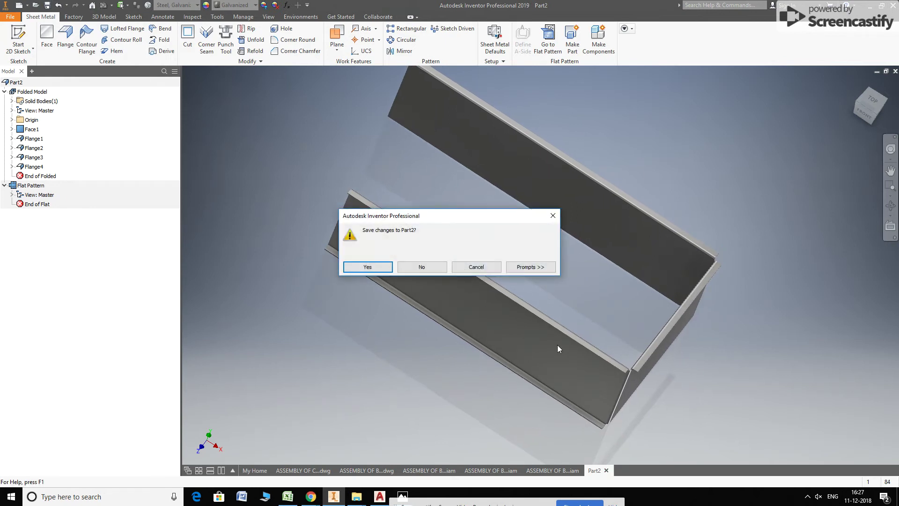
left_click(442, 267)
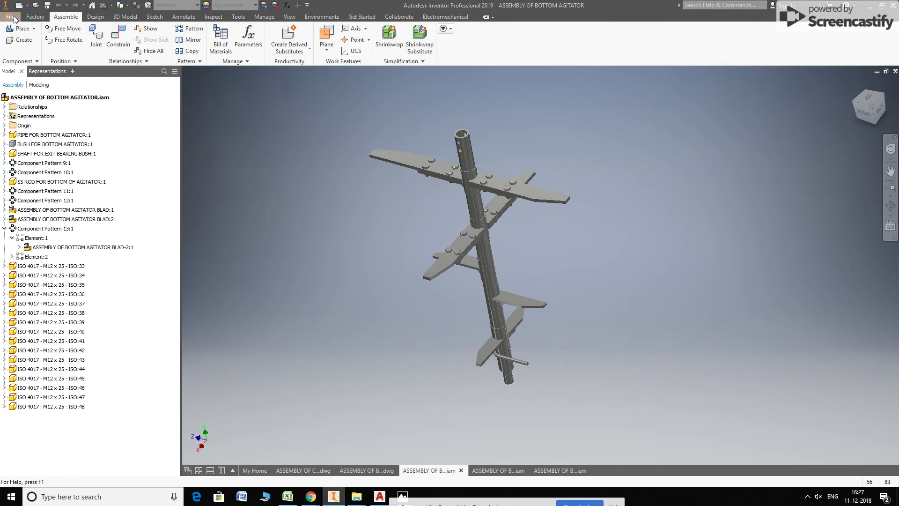
- Create a new part from the metric Standard (mm).ipt template
left_click(14, 18)
left_click(36, 60)
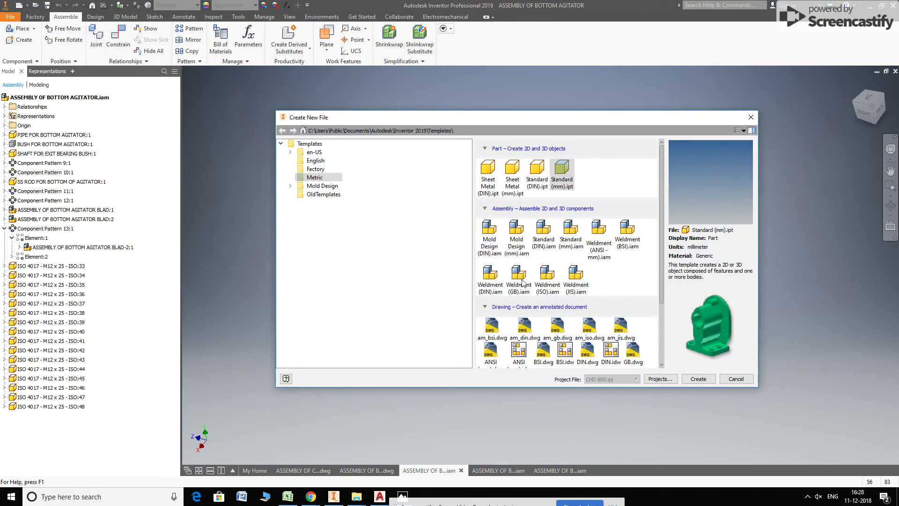
left_click(691, 380)
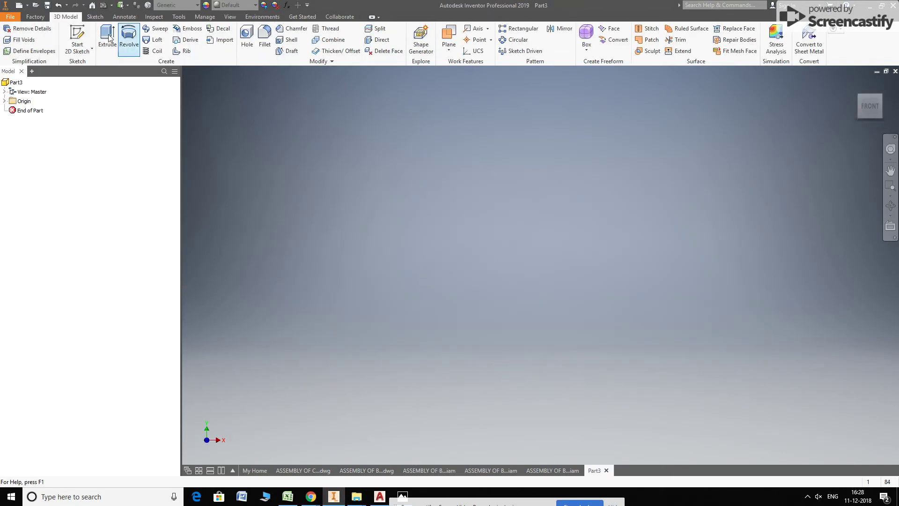
- Start a sketch on the XZ plane and draw a centre rectangle about 37 mm wide, centred on the origin
left_click(71, 35)
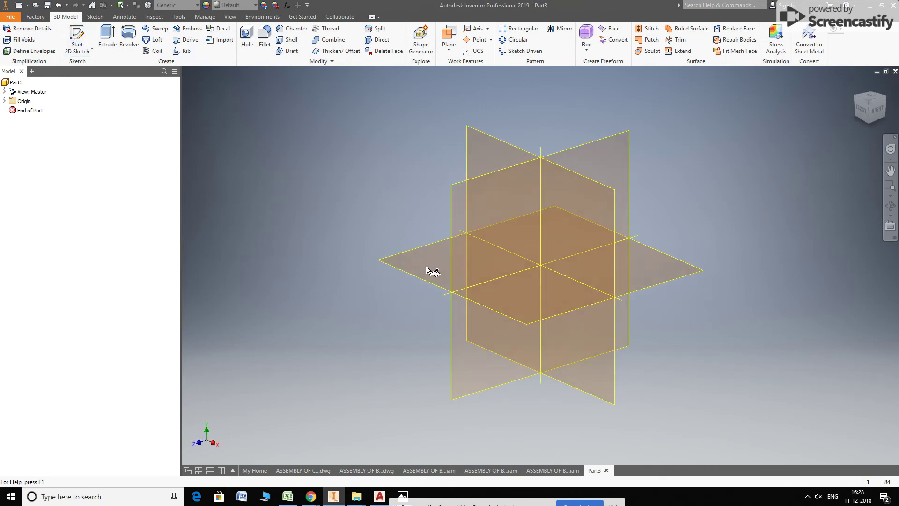
left_click(367, 267)
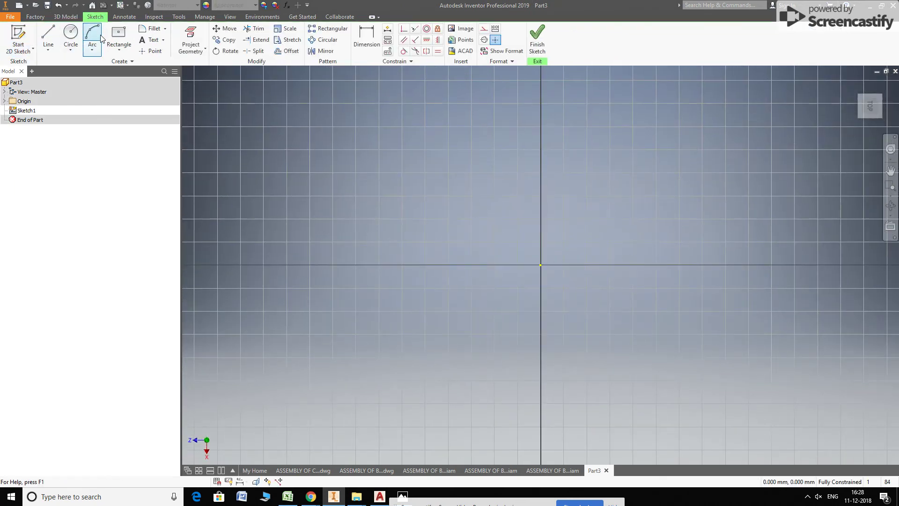
left_click(117, 36)
left_click(541, 265)
- Dimension the rectangle to 350 by 350 mm and finish the sketch
left_click(366, 38)
left_click(463, 116)
left_click(462, 89)
type("70")
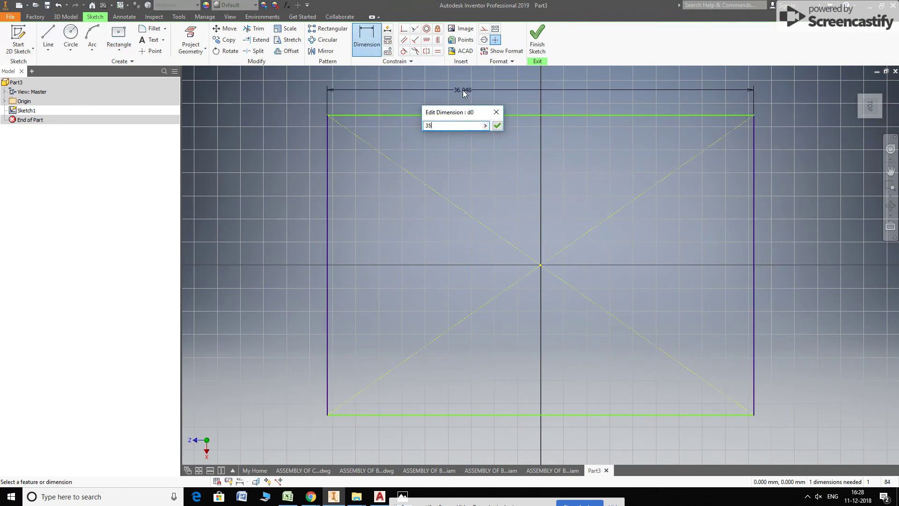
key("Return")
scroll(469, 225, "down", 2)
left_click(380, 224)
left_click(353, 227)
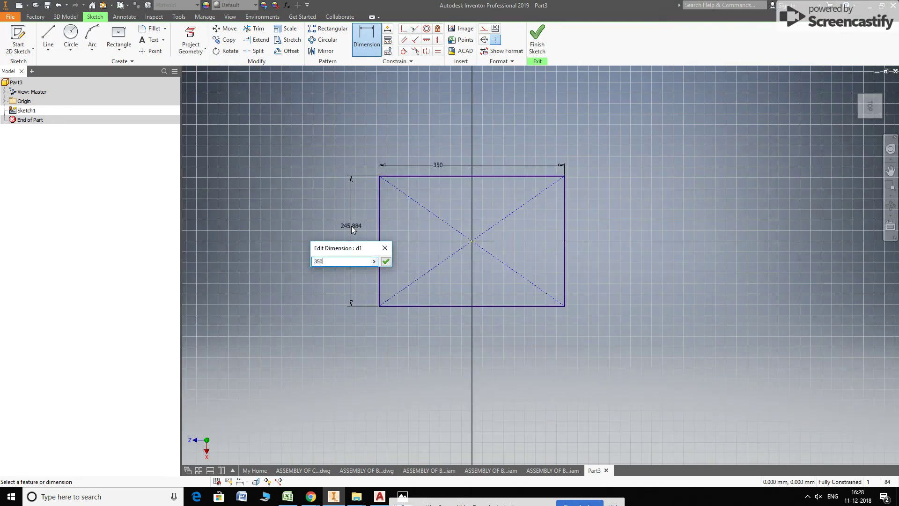
type("350")
key("Return")
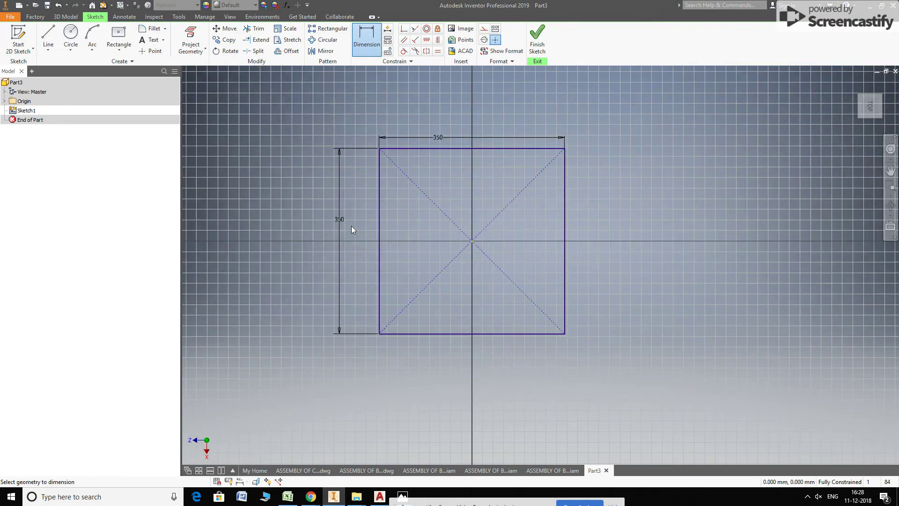
left_click(539, 37)
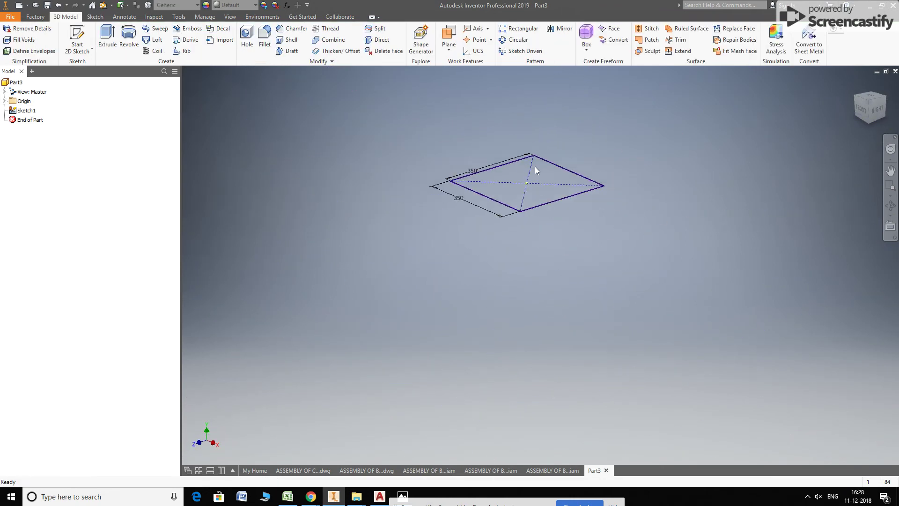
- Create a work plane offset 350 mm from the XZ Plane, above the square sketch
left_click(448, 42)
left_click(462, 87)
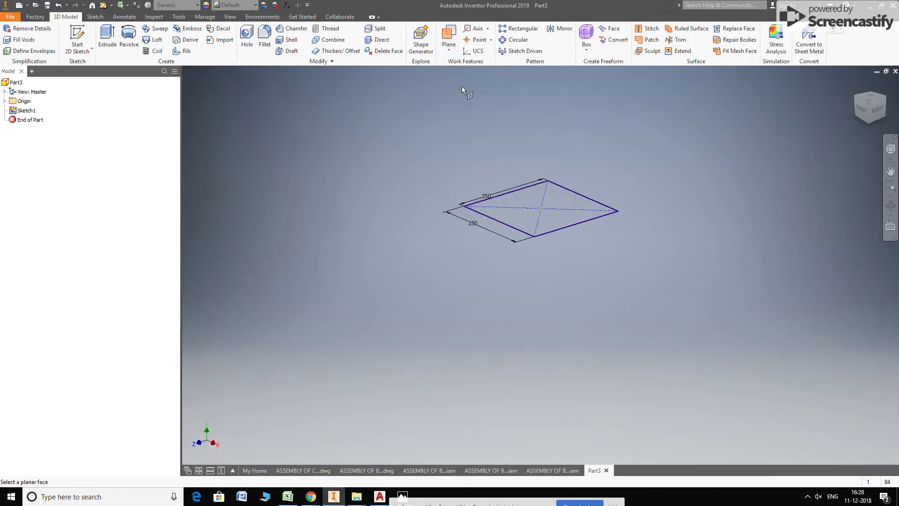
left_click(4, 100)
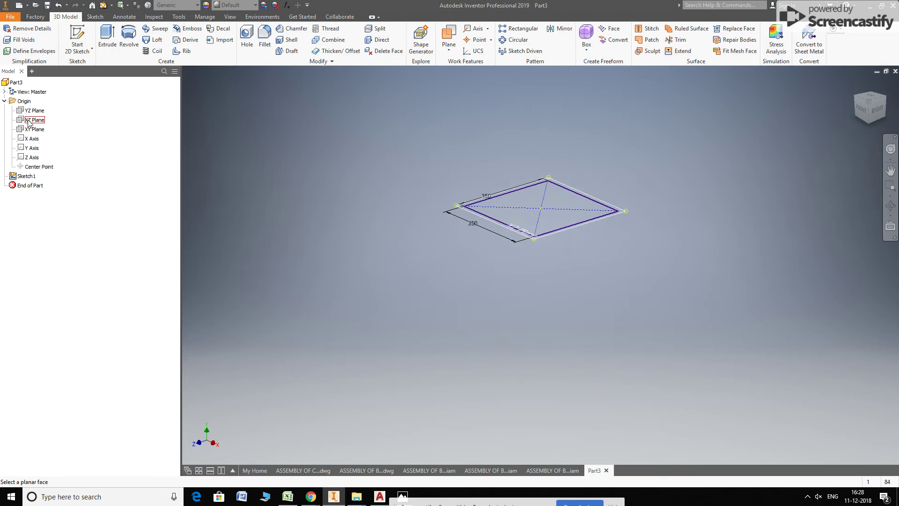
left_click(32, 120)
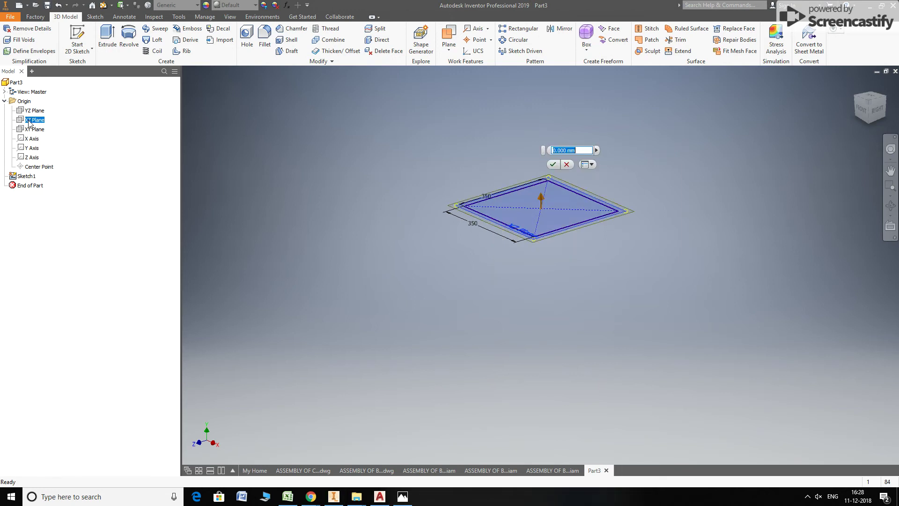
type("350")
key("Return")
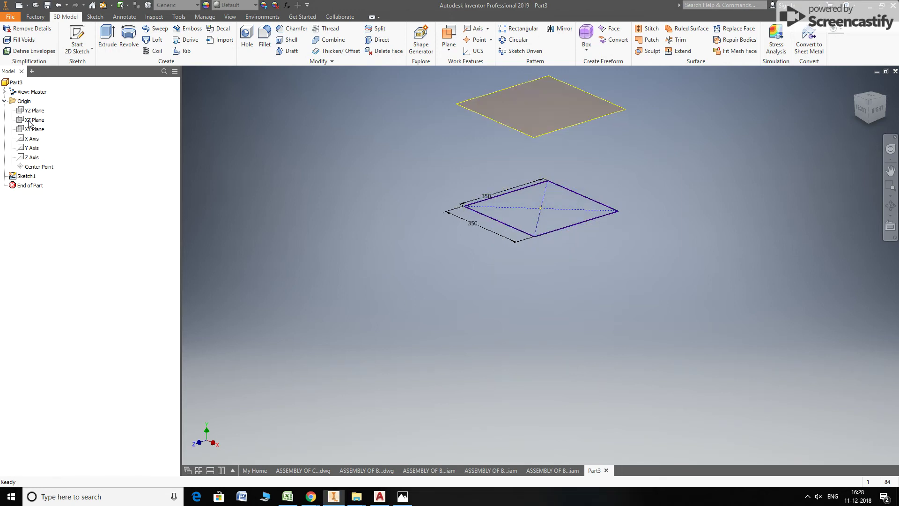
- Start a sketch on the offset work plane and try to project the centre point of the 350 mm square
left_click(571, 127)
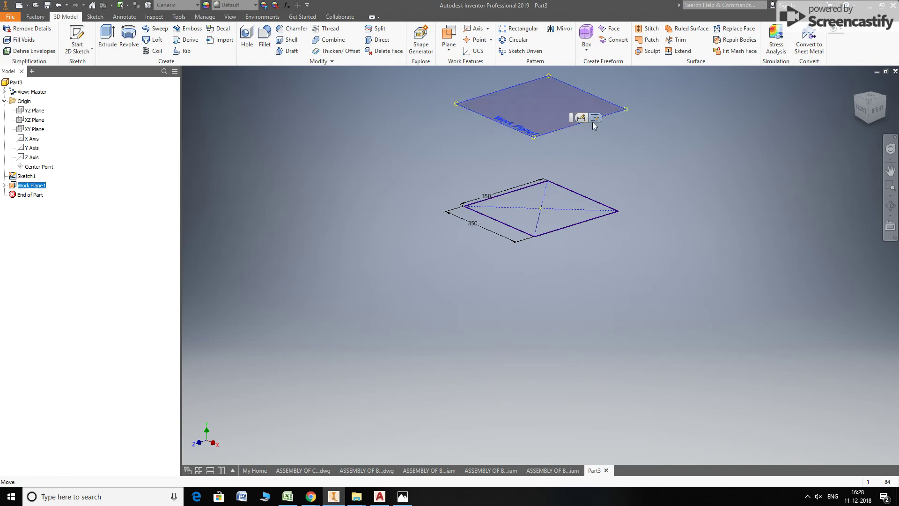
left_click(592, 122)
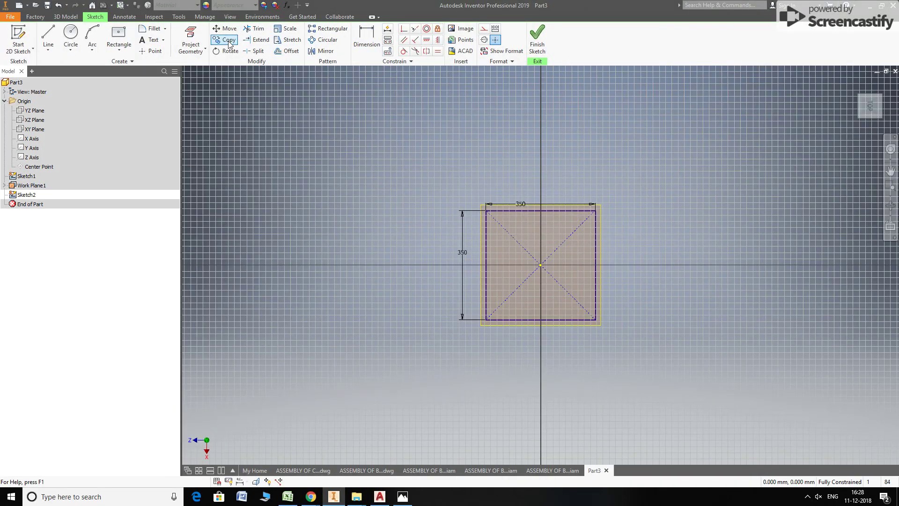
left_click(190, 41)
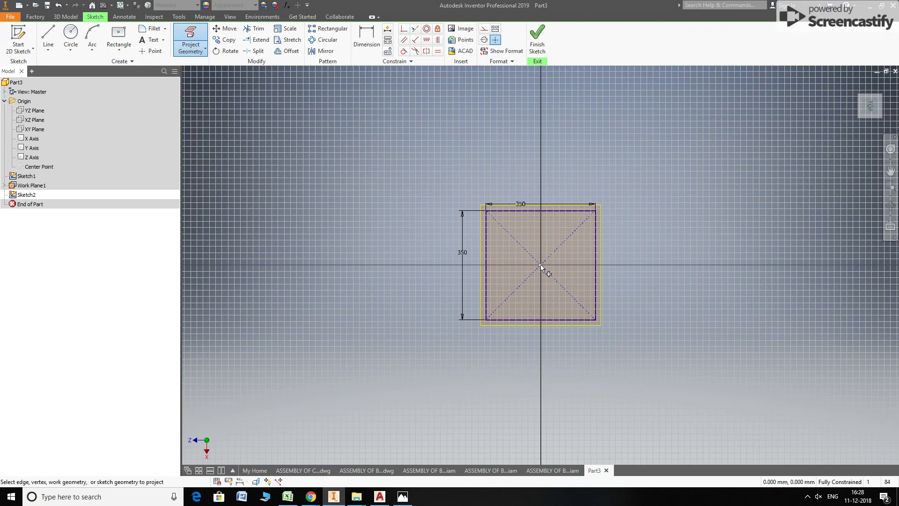
scroll(542, 270, "up", 5)
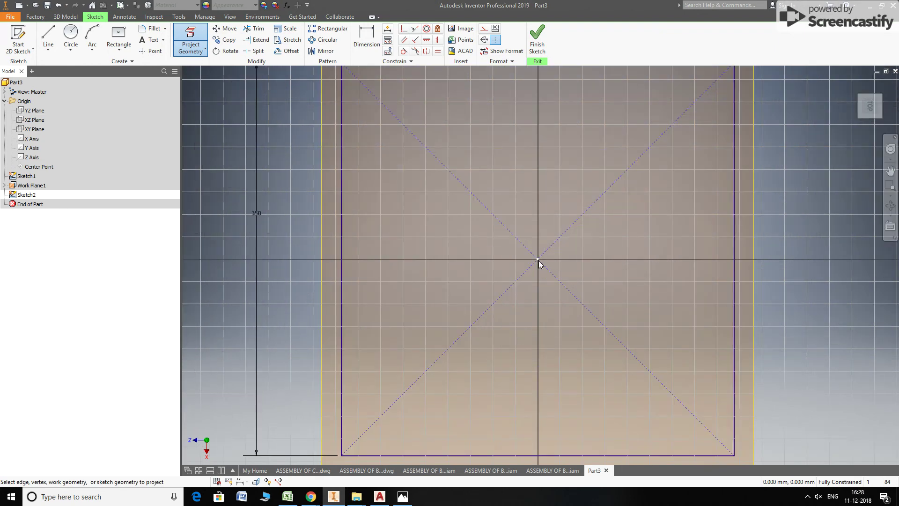
scroll(488, 263, "down", 5)
key("Escape")
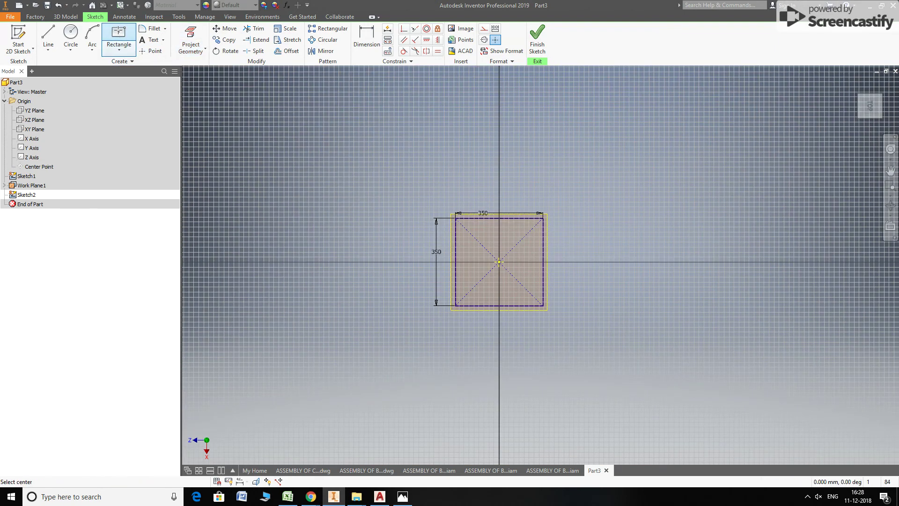
- Draw a centre rectangle about 196 mm wide, centred between the origin and the right edge of the 350 mm square
scroll(540, 267, "up", 3)
left_click(536, 257)
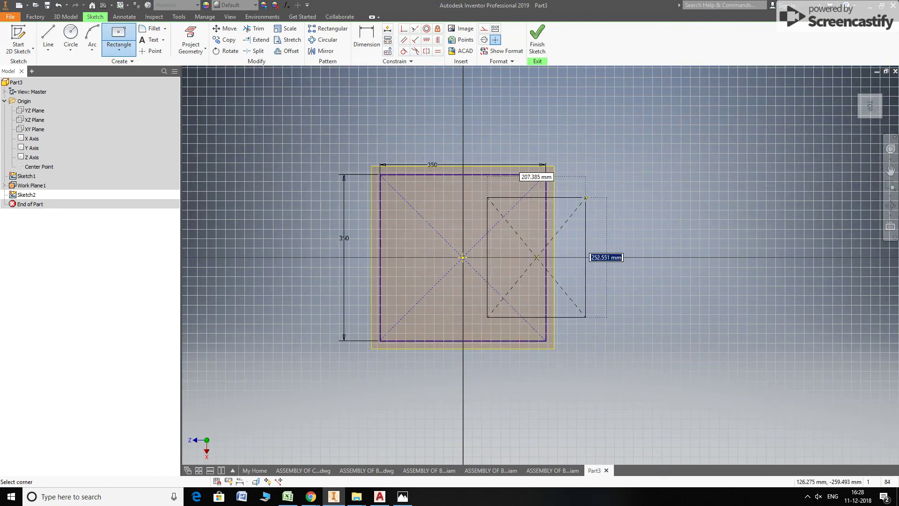
left_click(583, 220)
key("Escape")
- Dimension the new rectangle on the offset plane to 100 by 100 mm
left_click(368, 41)
left_click(565, 200)
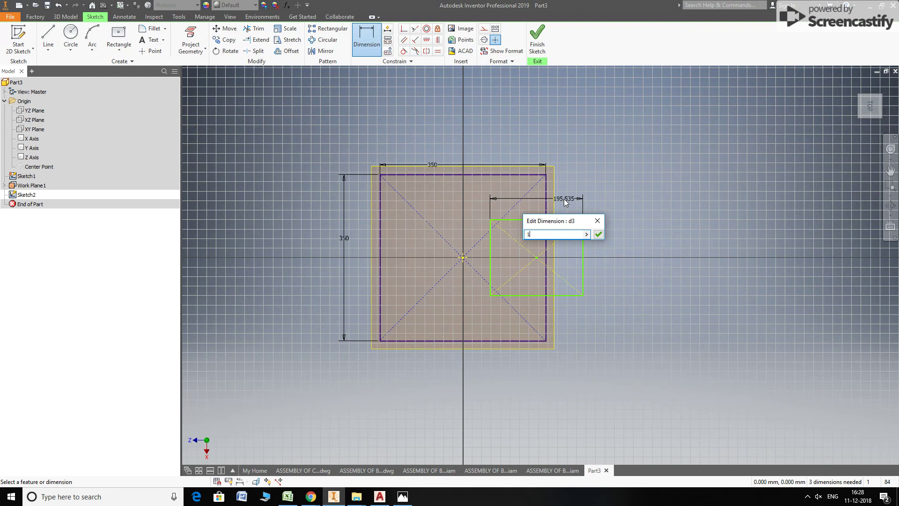
type("100")
key("Return")
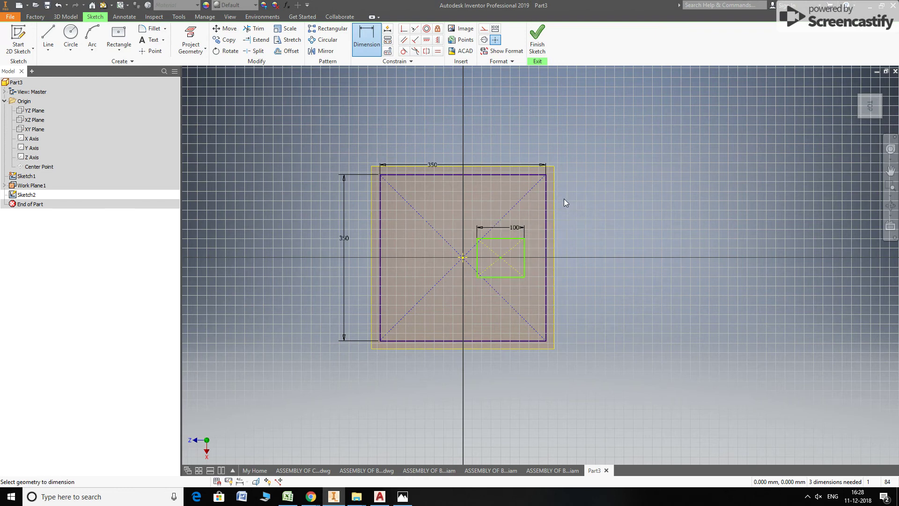
left_click(573, 266)
type("100")
key("Return")
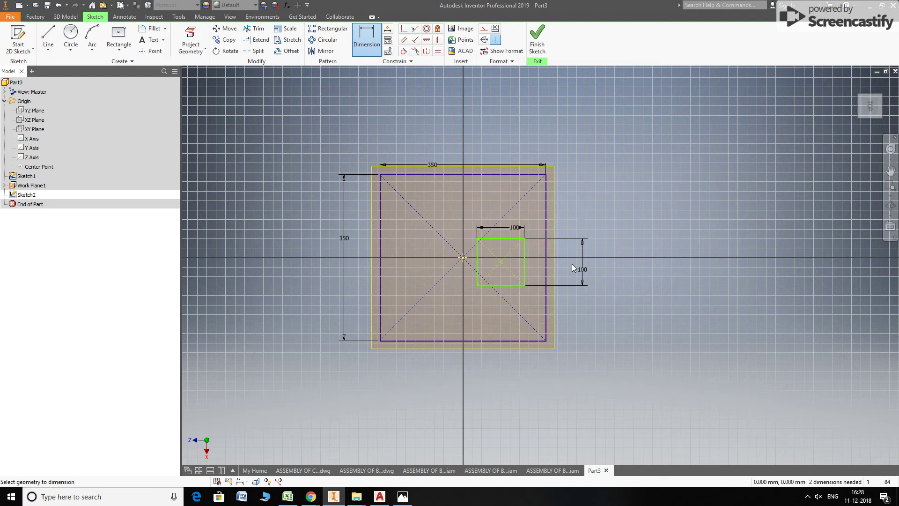
- Align the 100 mm square's centre with the origin using the Vertical constraint
left_click(428, 40)
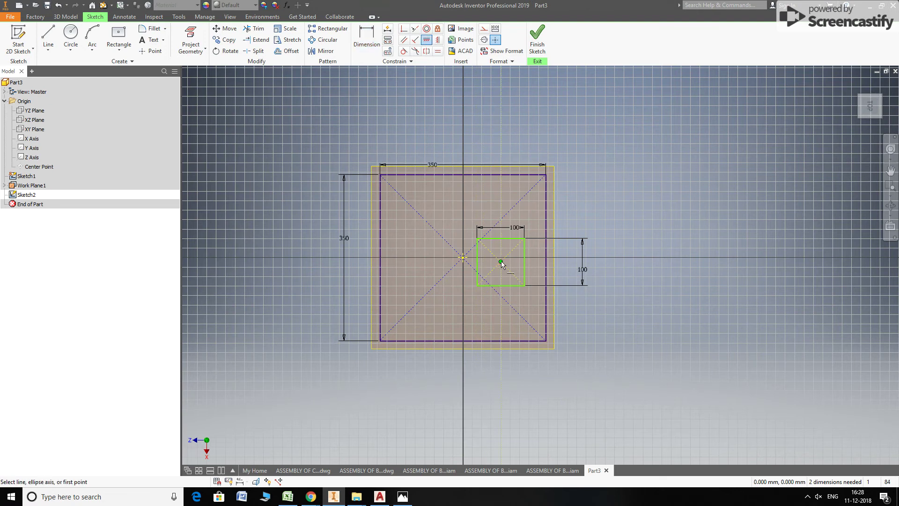
left_click(438, 40)
left_click(463, 258)
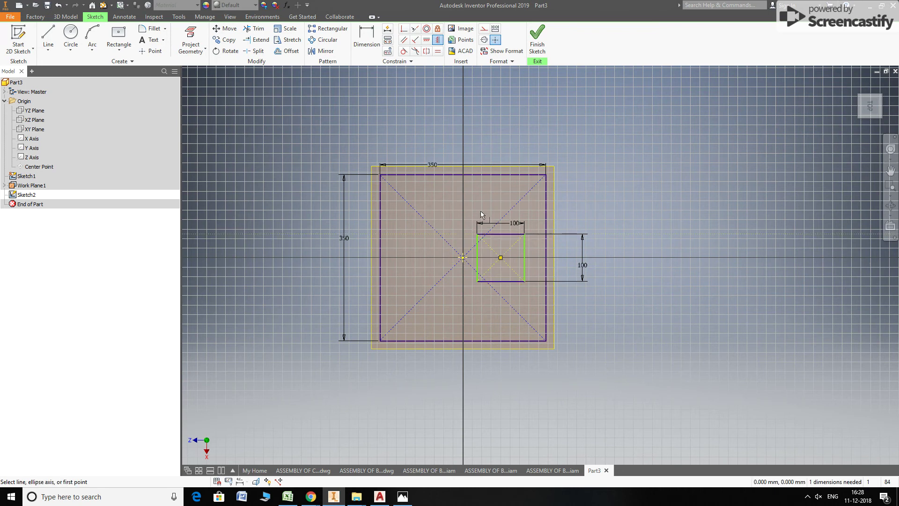
- Dimension the small square's centre 100 mm from the origin and finish the sketch
key("d")
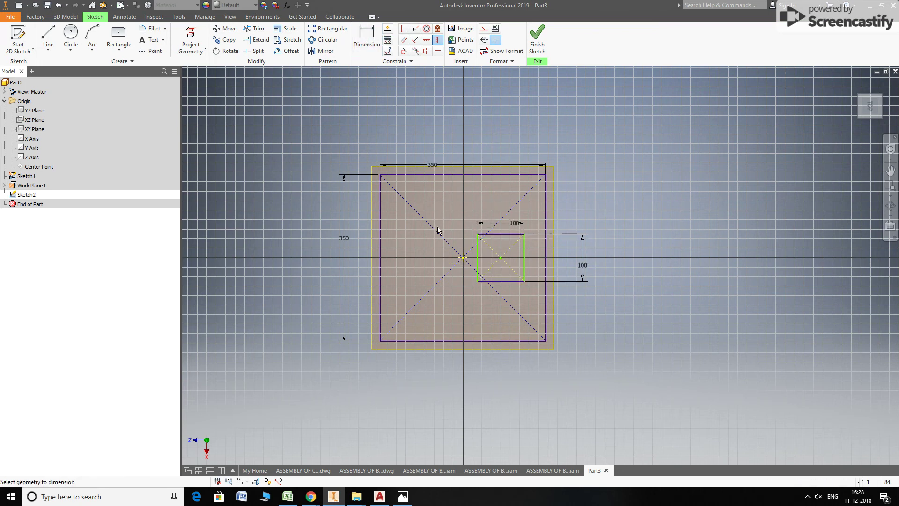
left_click(490, 194)
type("100")
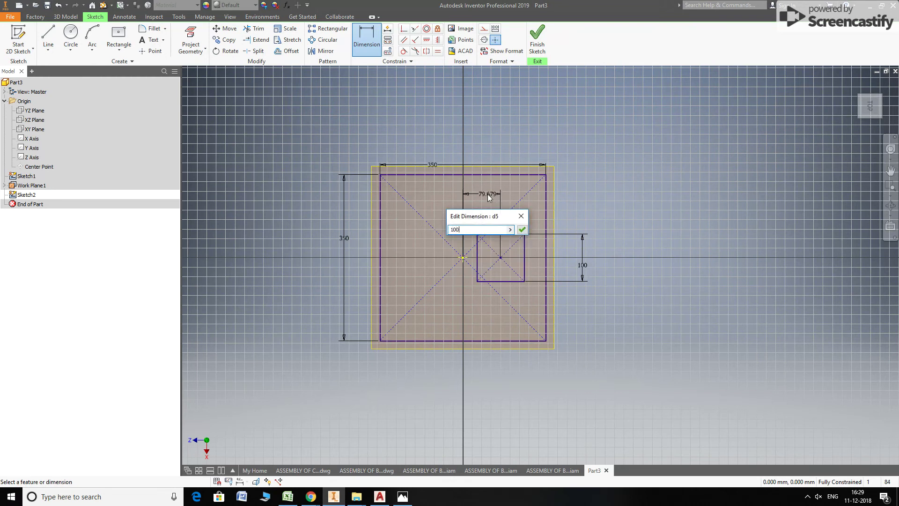
key("Return")
left_click(537, 38)
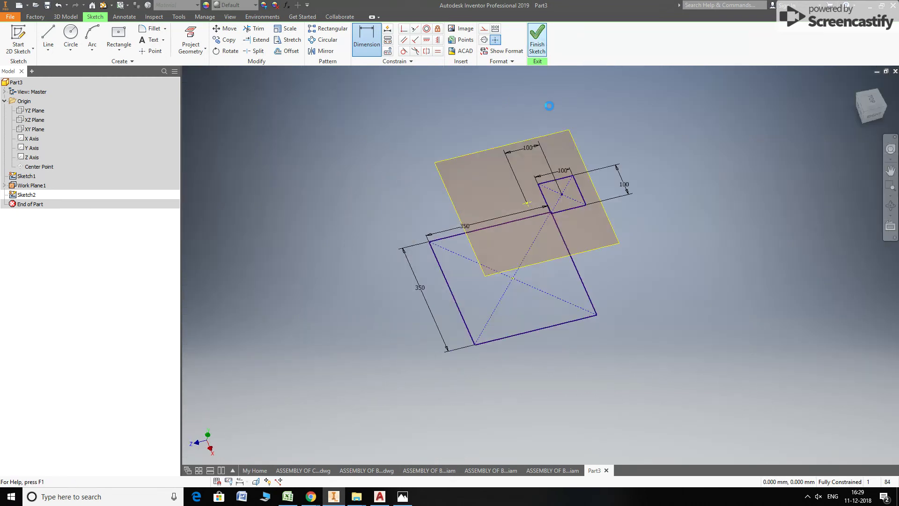
- Convert the part to sheet metal and turn off the use of the rule's thickness in the sheet metal defaults
left_click(809, 41)
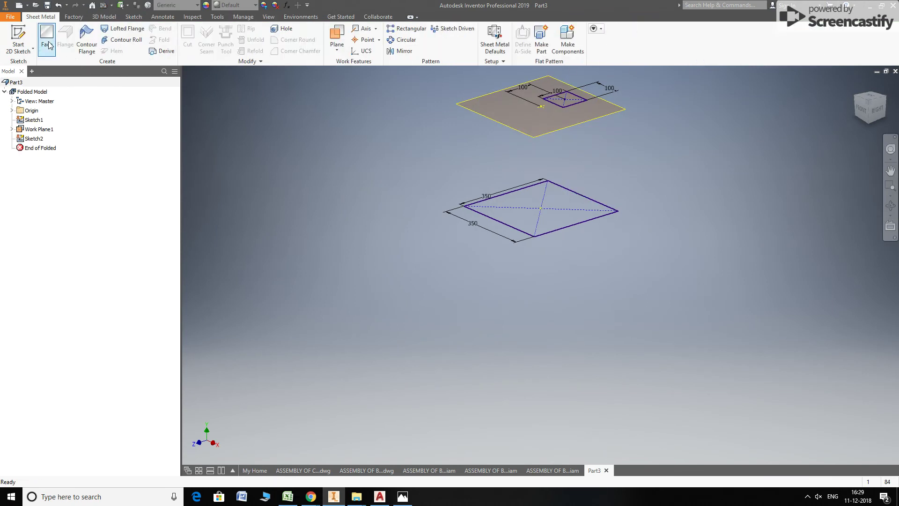
left_click(495, 37)
left_click(215, 120)
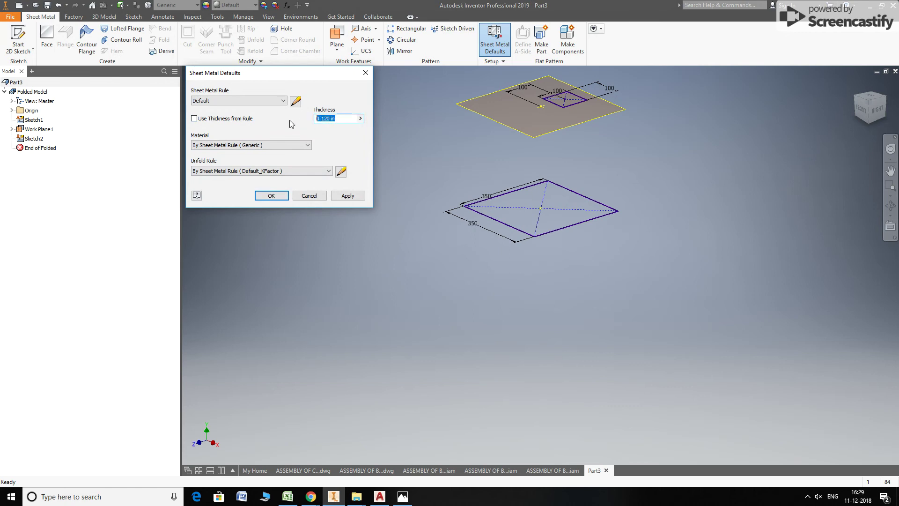
key("Return")
- Create a lofted flange between the 350 mm square and the 100 mm square, keeping the default bend radius and 0.5 mm chord tolerance
left_click(51, 37)
key("Escape")
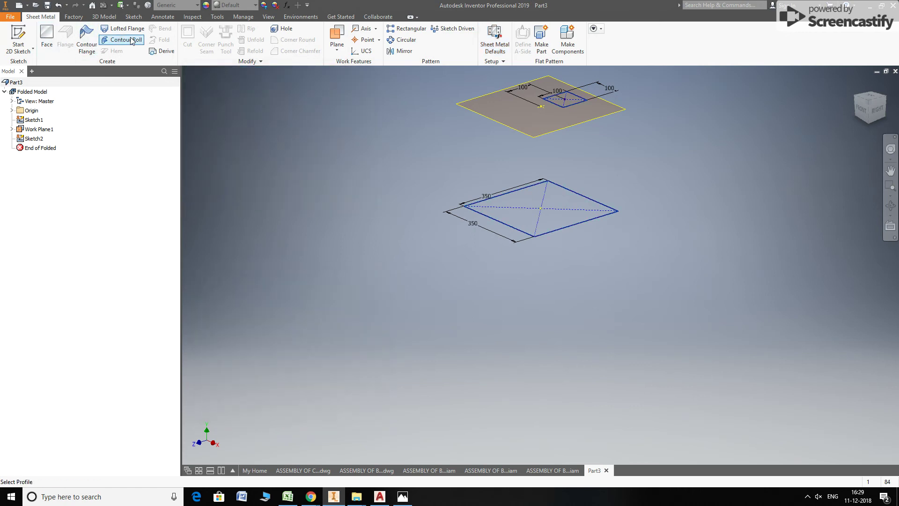
left_click(126, 29)
left_click(506, 216)
left_click(560, 109)
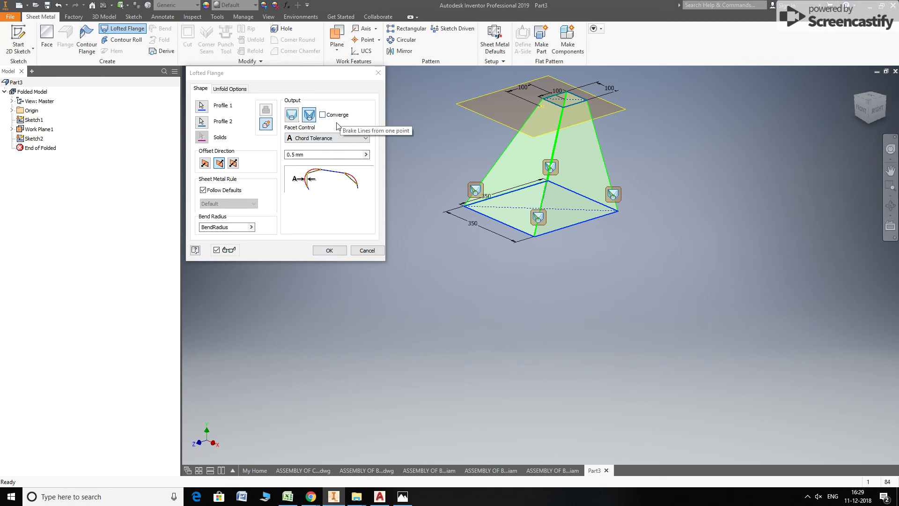
left_click(327, 251)
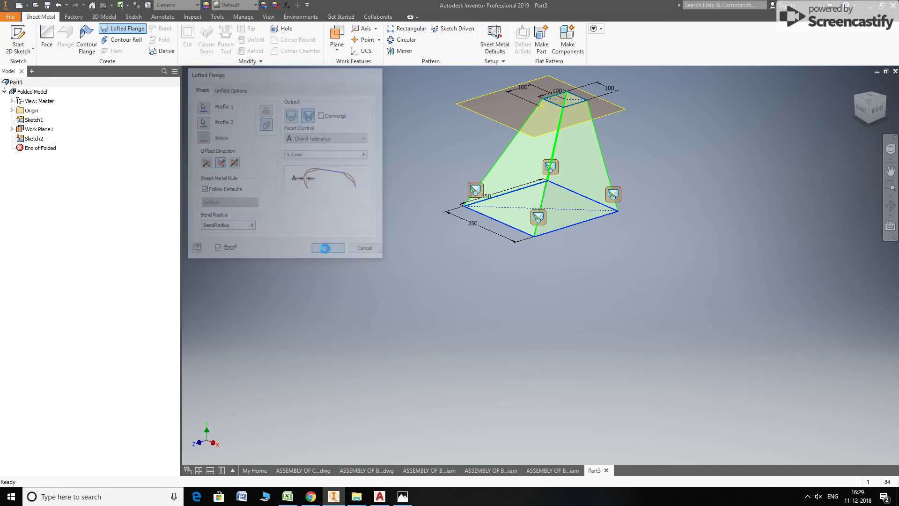
- Hide the offset work plane above the lofted flange
scroll(606, 96, "down", 4)
scroll(472, 154, "down", 2)
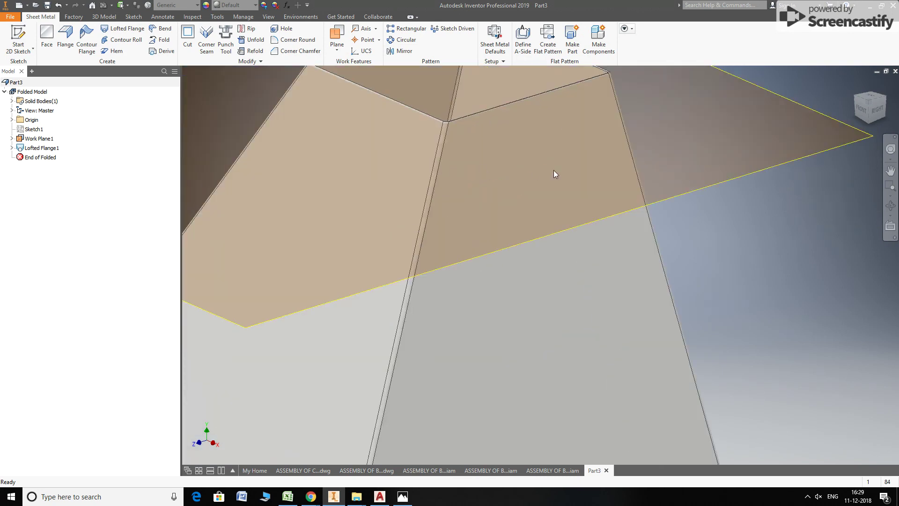
scroll(554, 171, "up", 3)
left_click(43, 148)
left_click(46, 169)
right_click(42, 139)
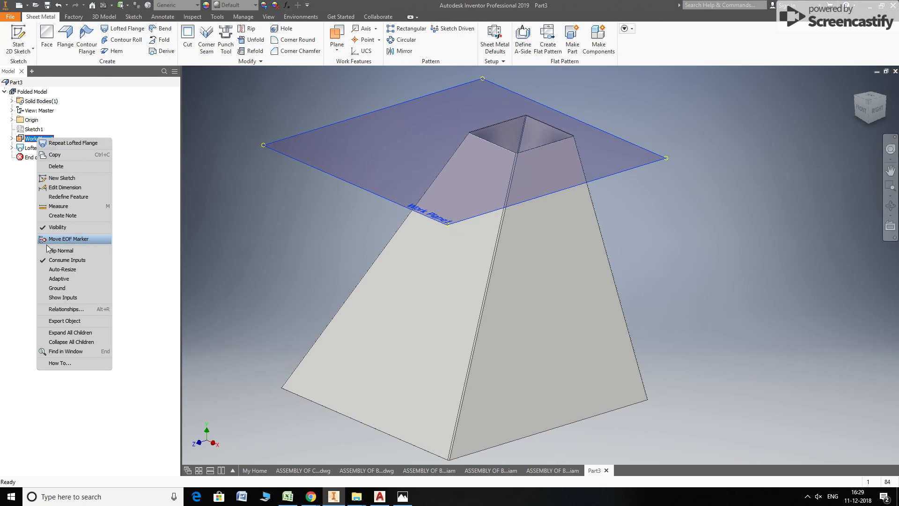
left_click(61, 233)
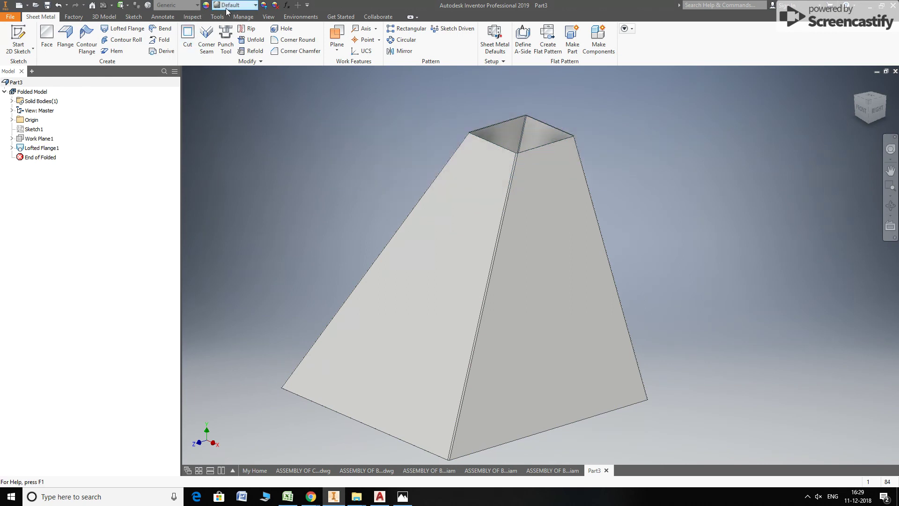
- Assign the material Steel, Galvanized to the lofted flange part
left_click(178, 5)
scroll(189, 185, "down", 8)
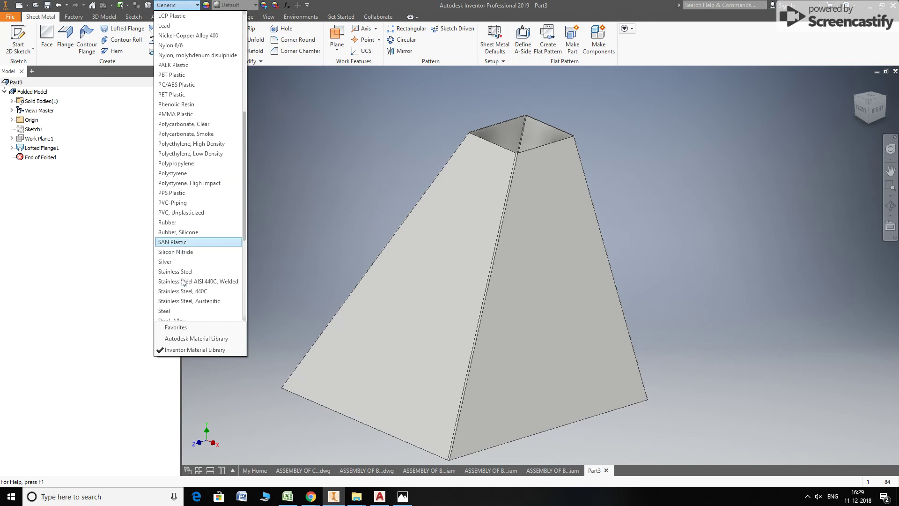
scroll(188, 285, "down", 2)
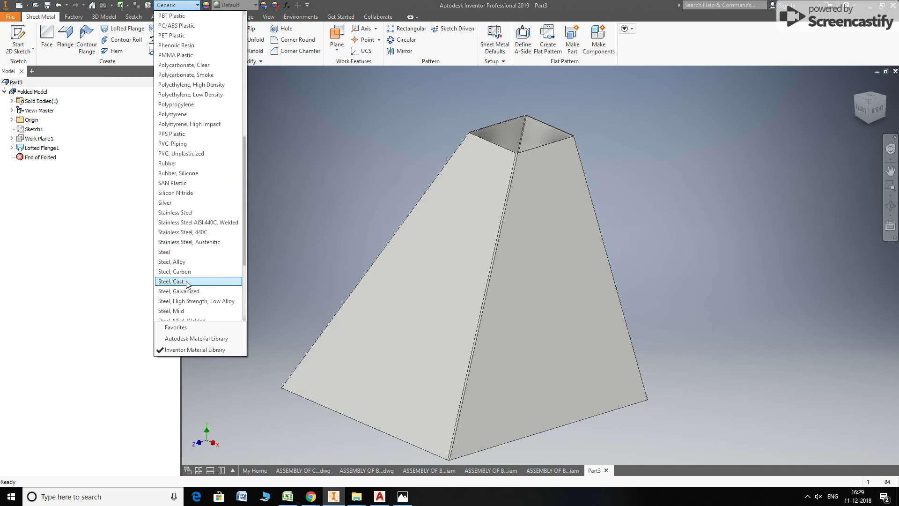
left_click(187, 291)
scroll(577, 217, "down", 3)
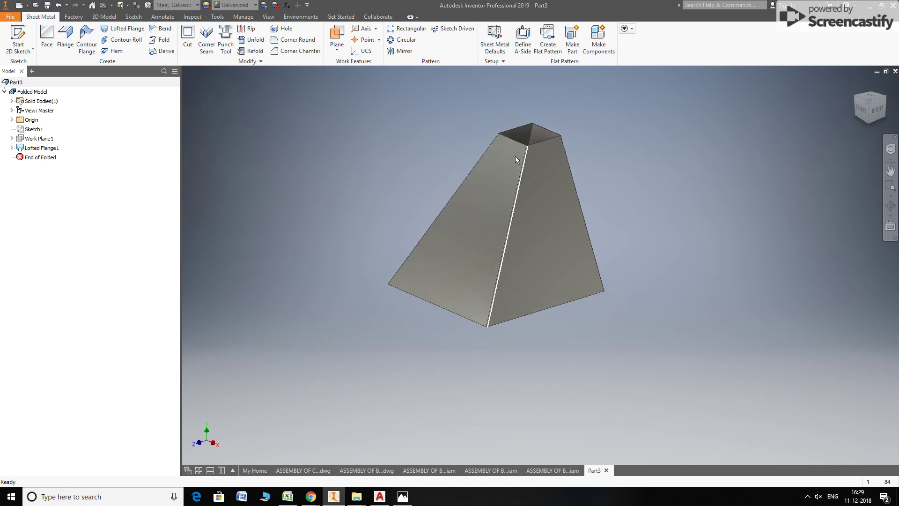
middle_click_drag(536, 179, 513, 257, "shift")
scroll(533, 143, "up", 7)
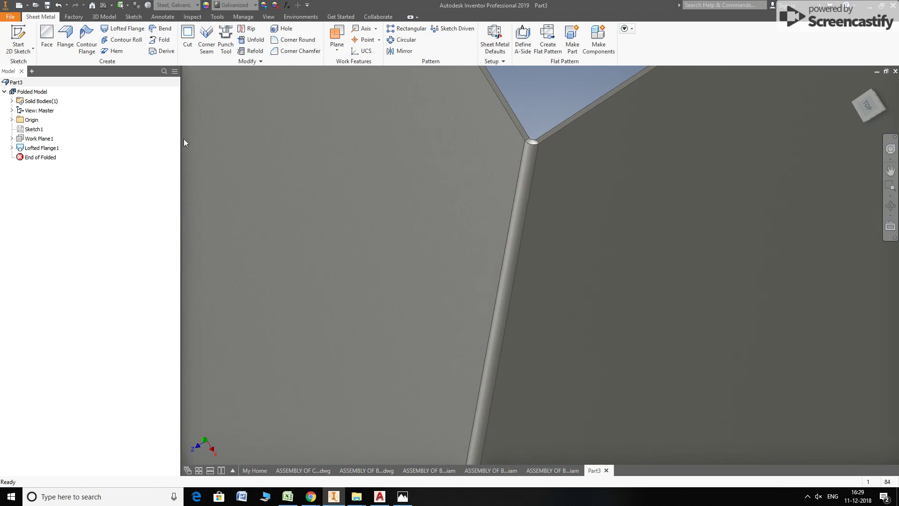
scroll(220, 159, "down", 3)
left_click(249, 29)
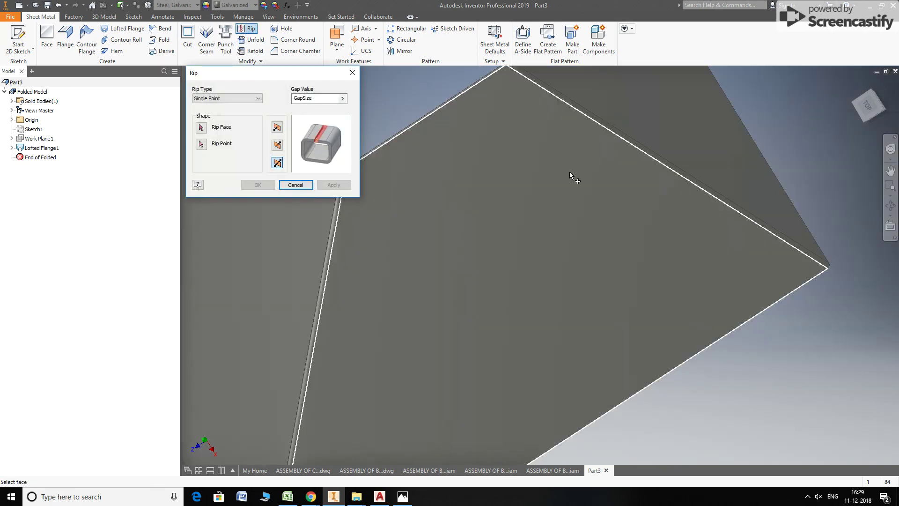
scroll(670, 205, "down", 3)
scroll(478, 184, "up", 6)
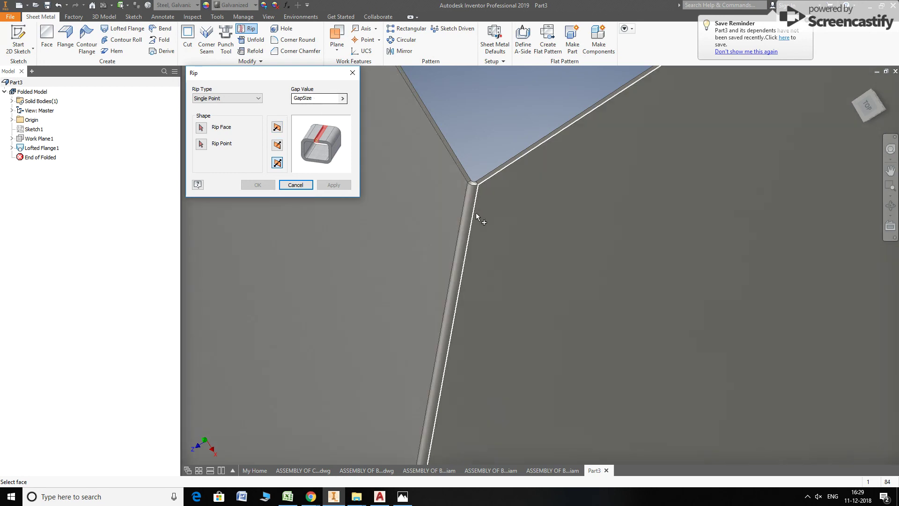
scroll(473, 187, "down", 2)
scroll(473, 186, "down", 3)
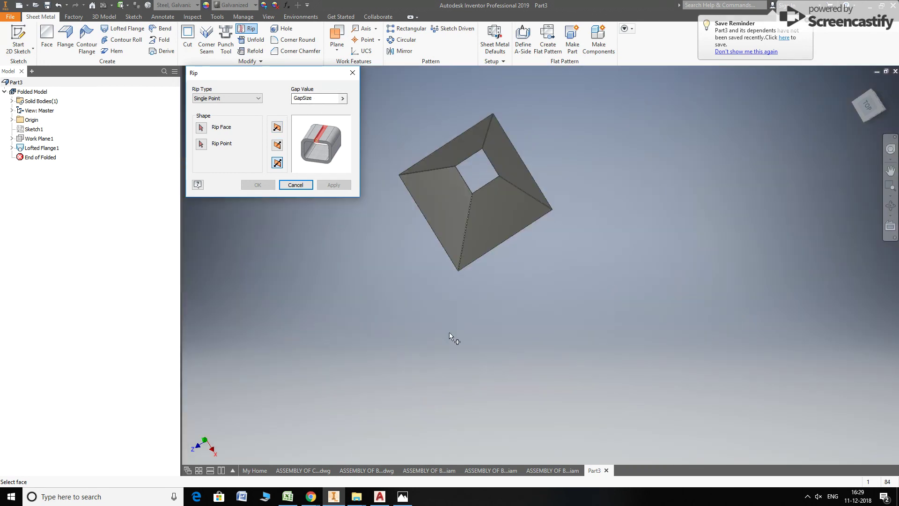
scroll(460, 271, "up", 4)
scroll(494, 336, "down", 4)
middle_click_drag(566, 297, 542, 346, "shift")
scroll(522, 227, "up", 5)
scroll(517, 223, "up", 3)
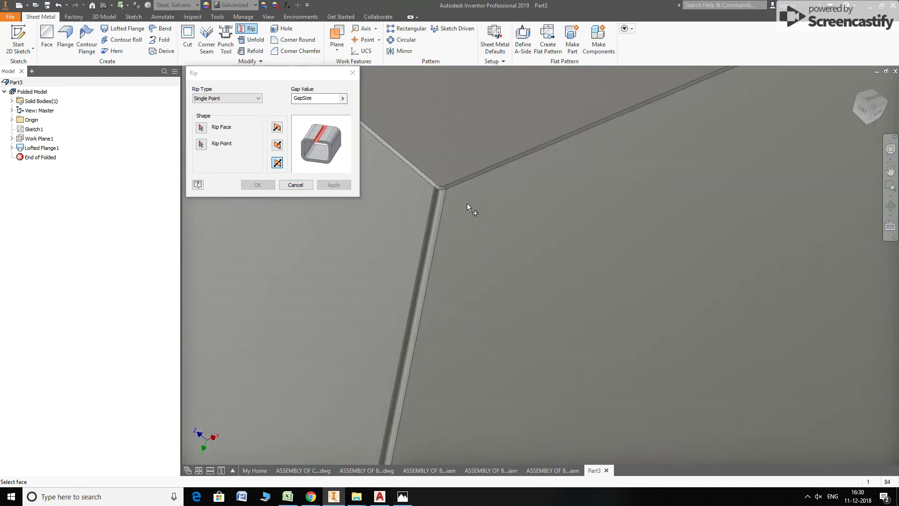
scroll(596, 274, "down", 6)
middle_click_drag(665, 318, 665, 319)
key("Escape")
- Start a sketch on the narrow rim face of the lofted flange's large opening, beside a corner bend
scroll(622, 322, "up", 6)
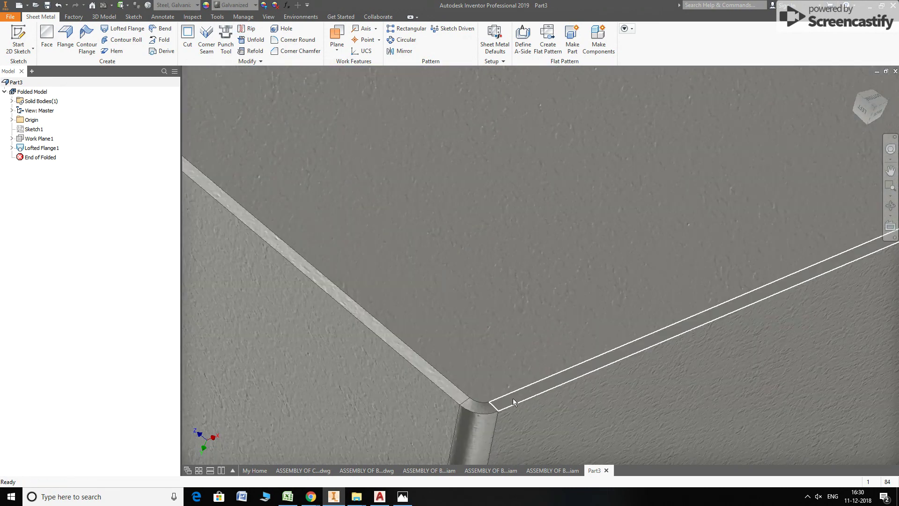
left_click(533, 390)
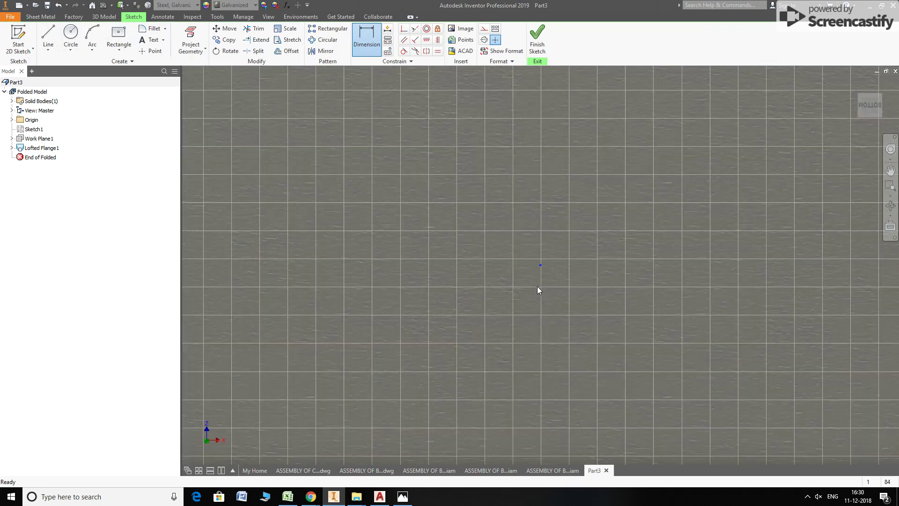
scroll(538, 287, "down", 8)
scroll(538, 288, "up", 5)
middle_click_drag(568, 295, 582, 319, "shift")
left_click_drag(581, 319, 482, 464)
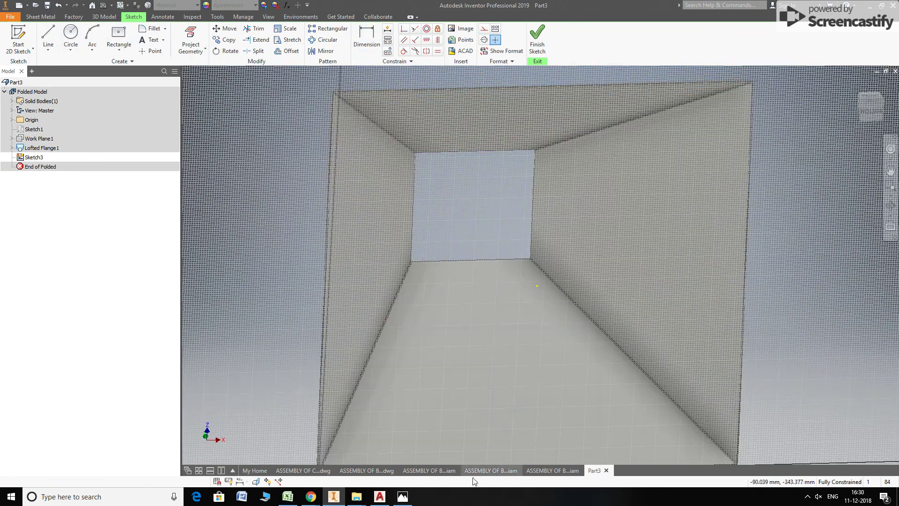
scroll(556, 369, "down", 5)
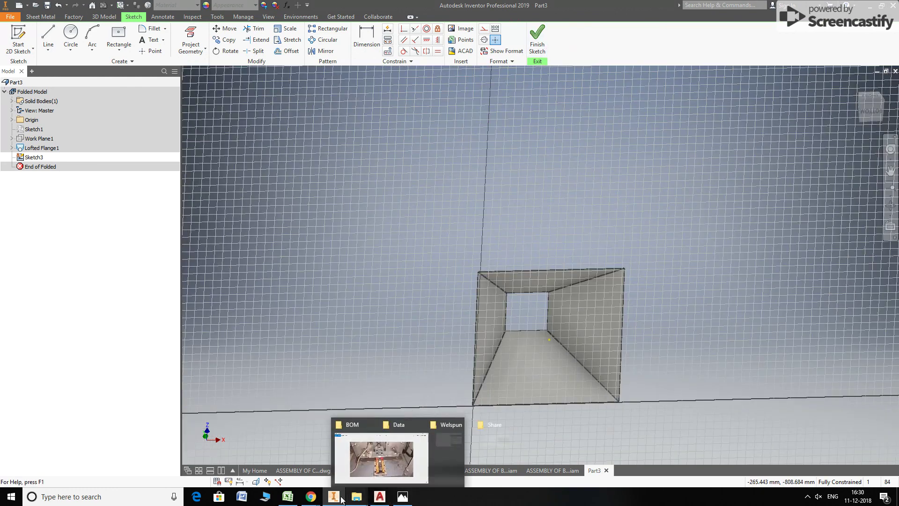
mouse_move(313, 500)
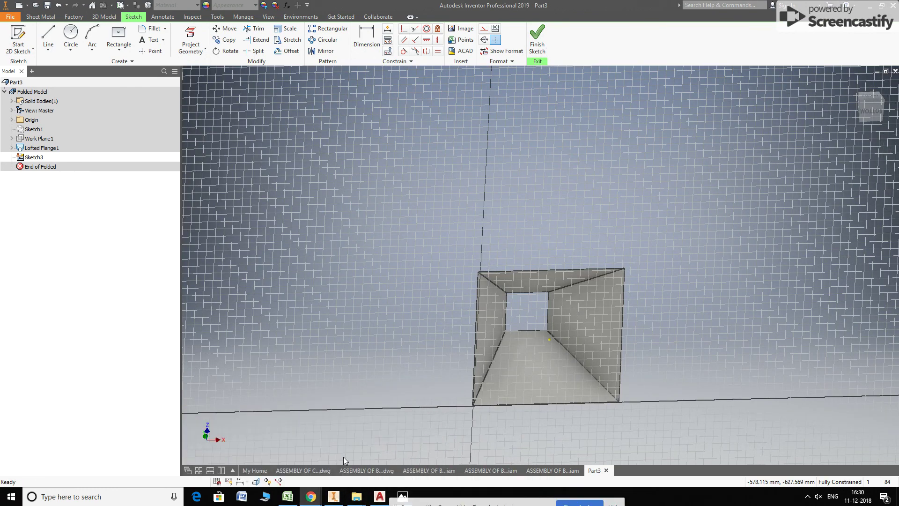